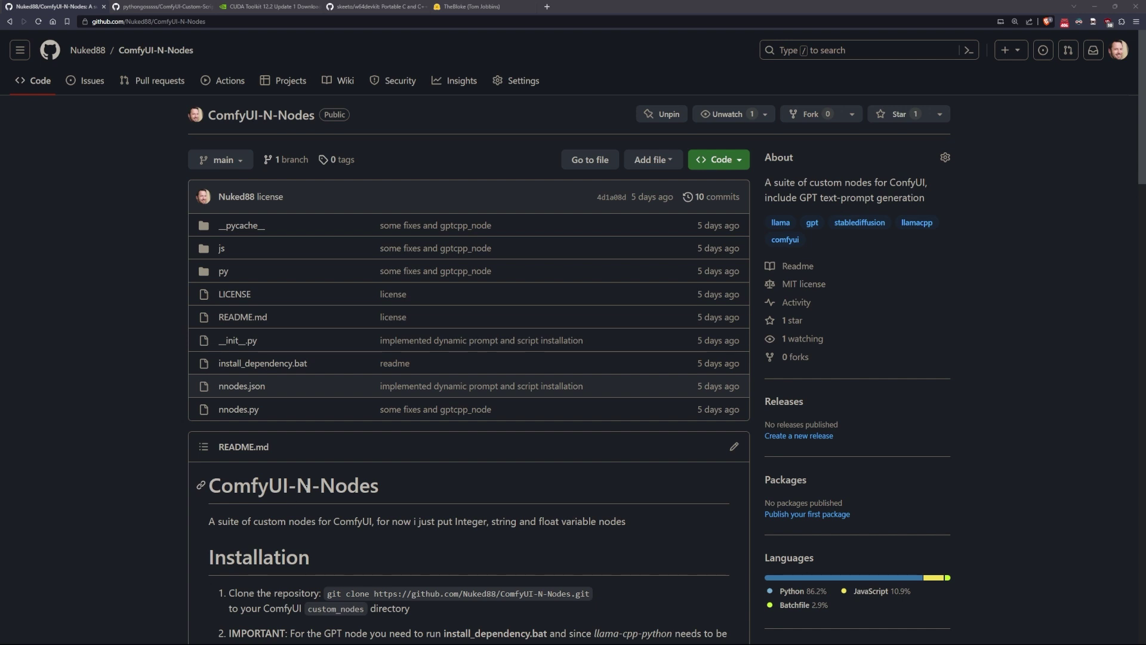
# - Look over the ComfyUI-N-Nodes repository page and the feature descriptions in the ComfyUI-Custom-Scripts README
pyautogui.scroll(-1, 307, 486)
pyautogui.scroll(1, 291, 487)
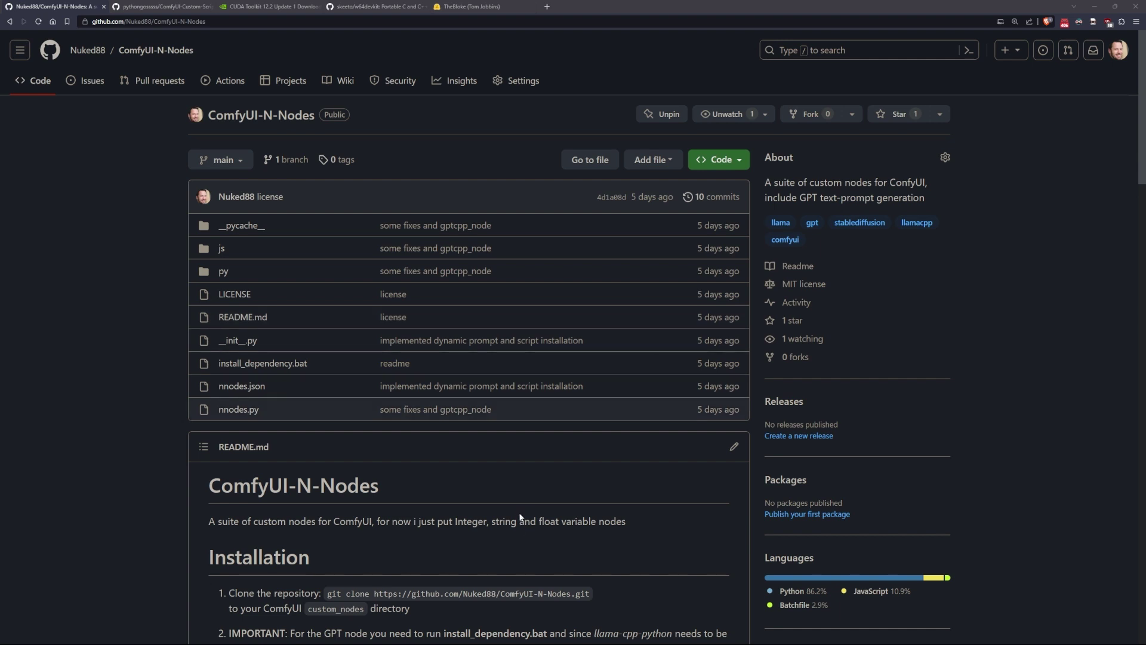
pyautogui.click(160, 7)
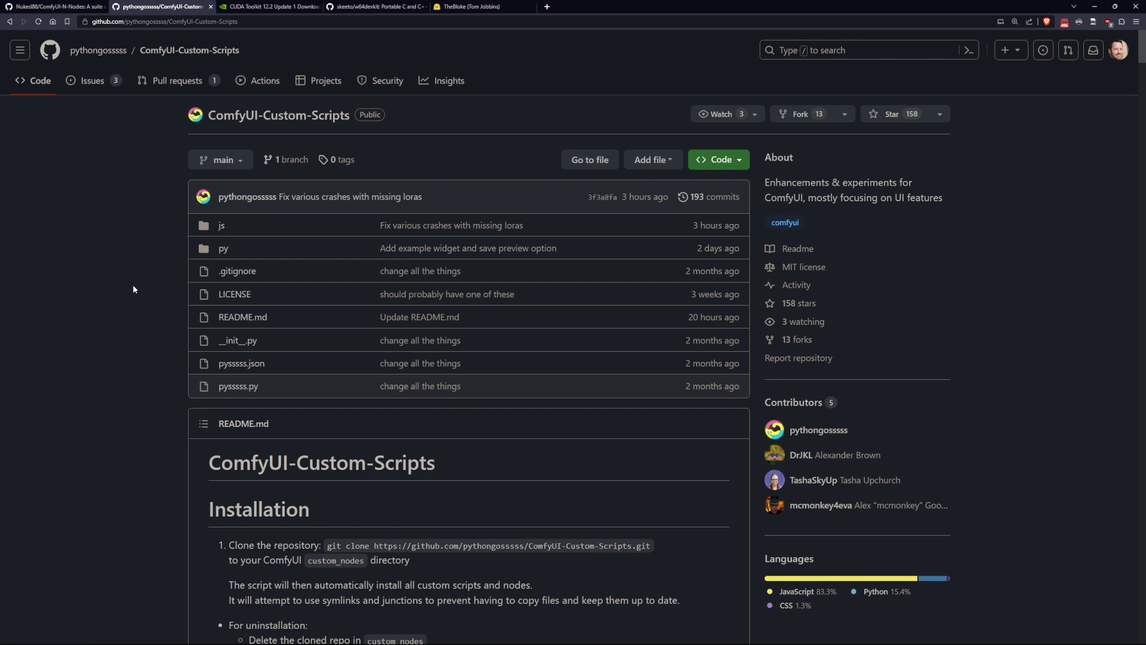
pyautogui.scroll(-2, 130, 292)
pyautogui.scroll(-18, 129, 307)
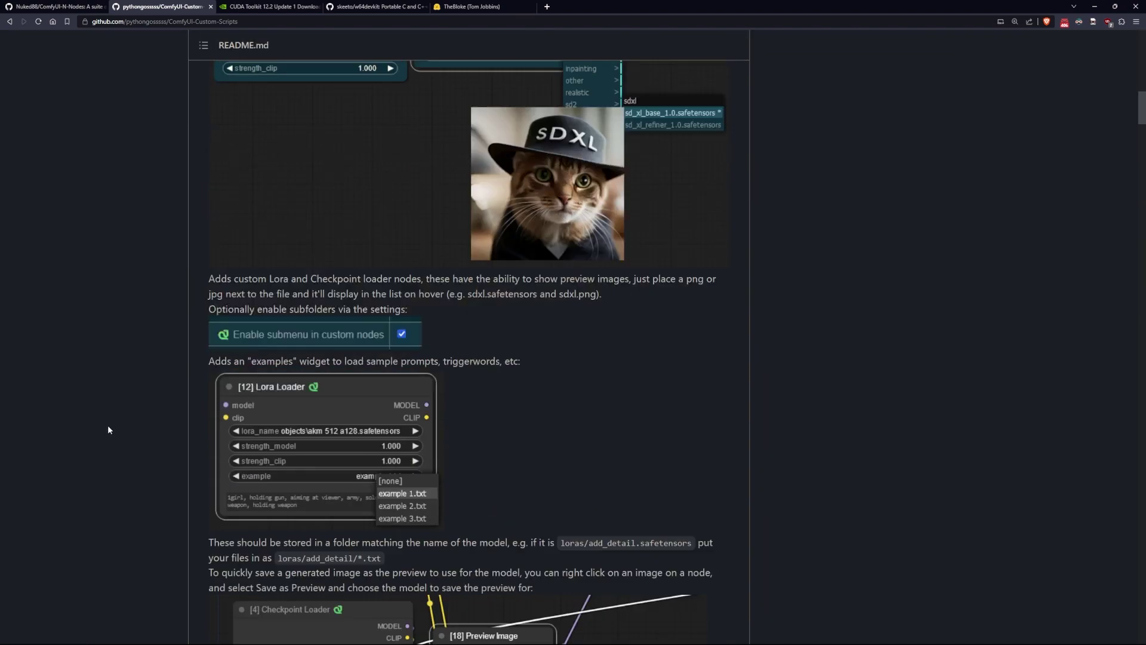
pyautogui.scroll(-15, 99, 425)
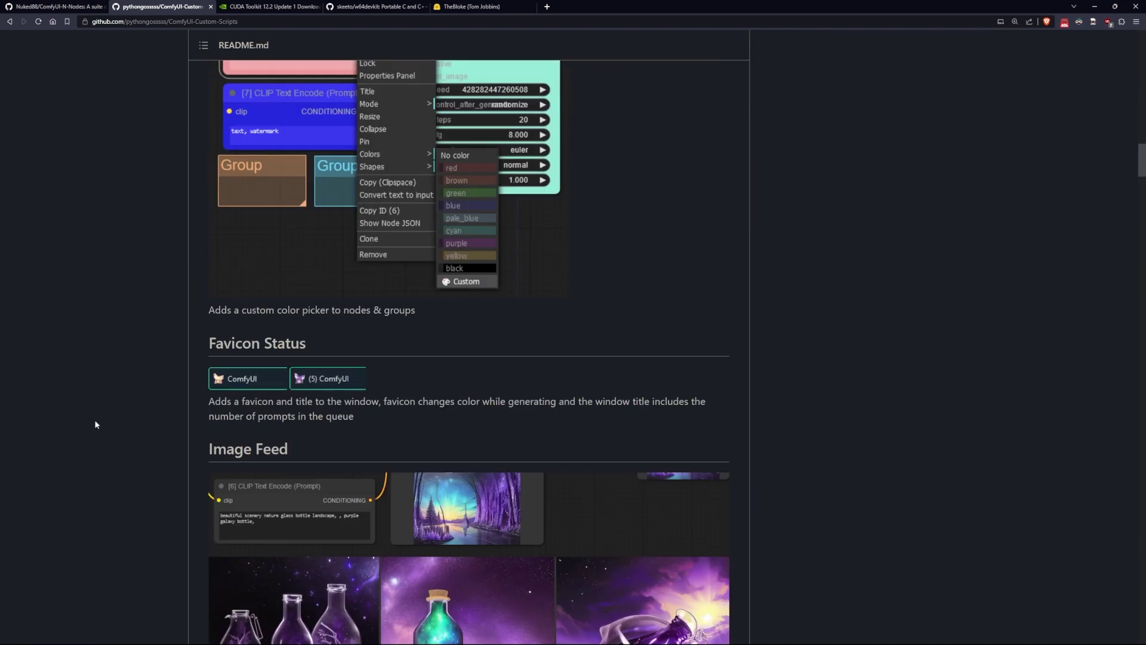
pyautogui.scroll(-1, 95, 421)
pyautogui.middleClick(99, 413)
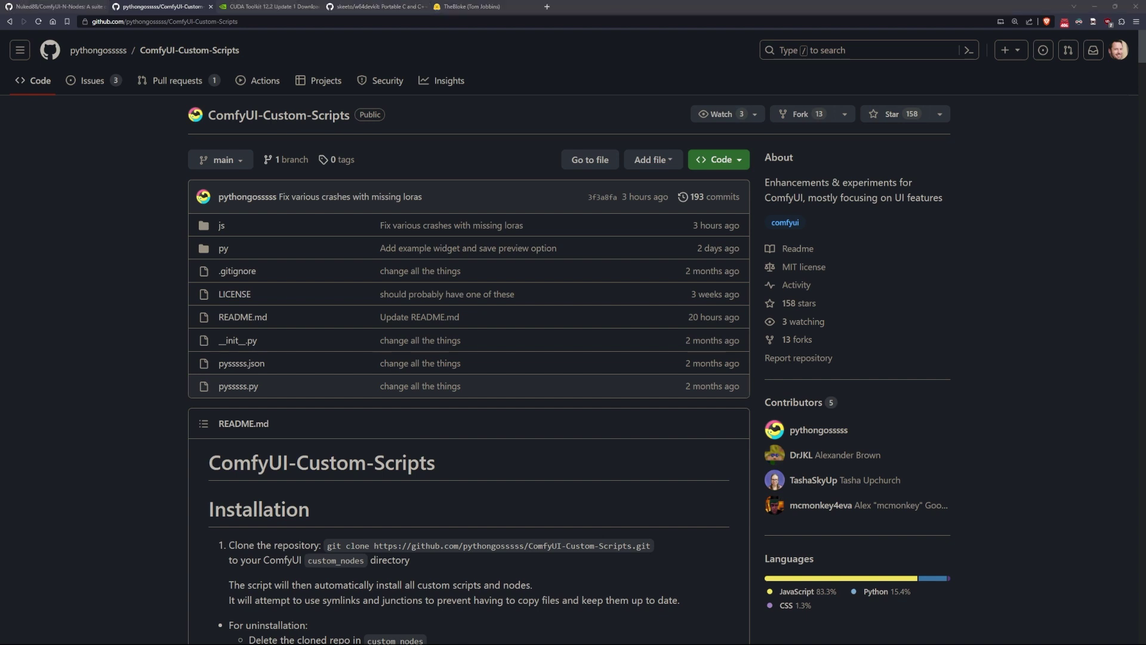
# - Bring up the ComfyUI custom_nodes folder in File Explorer and open a command prompt at that location
pyautogui.moveTo(1145, 248); pyautogui.dragTo(574, 227)
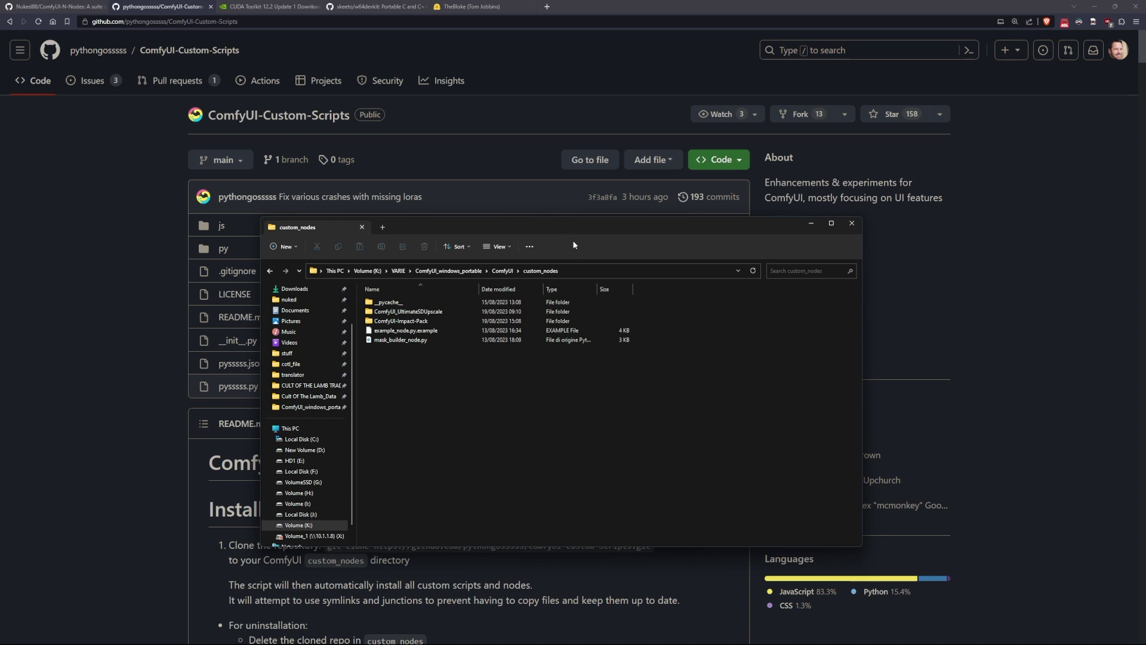
pyautogui.click(586, 266)
pyautogui.write('cmd.exe')
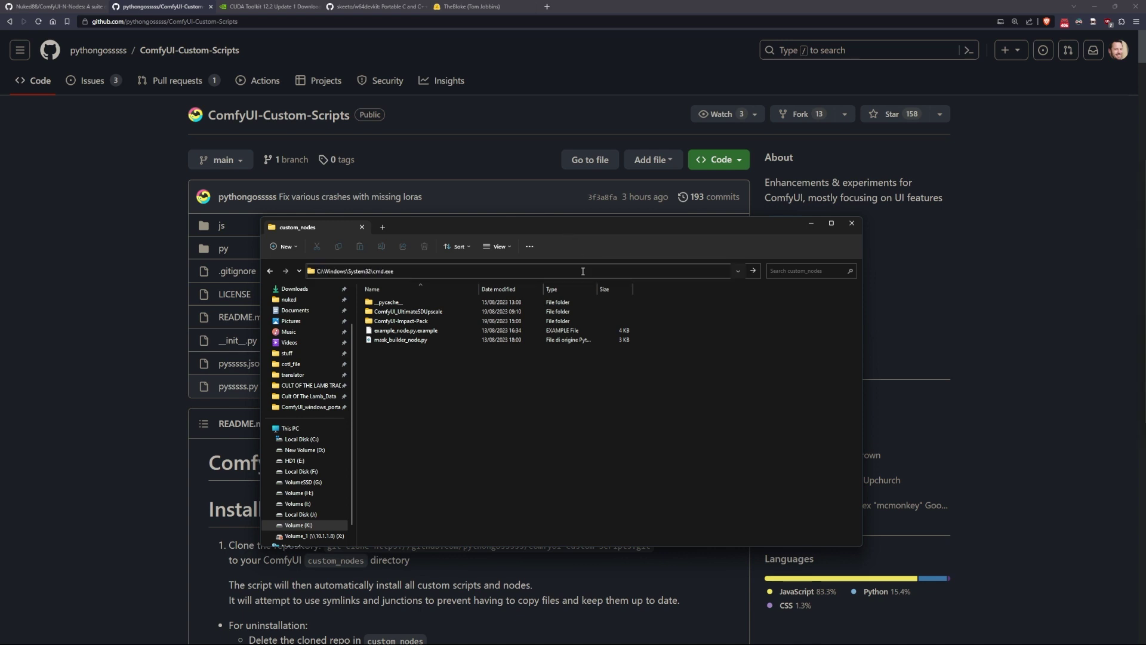
pyautogui.press('Return')
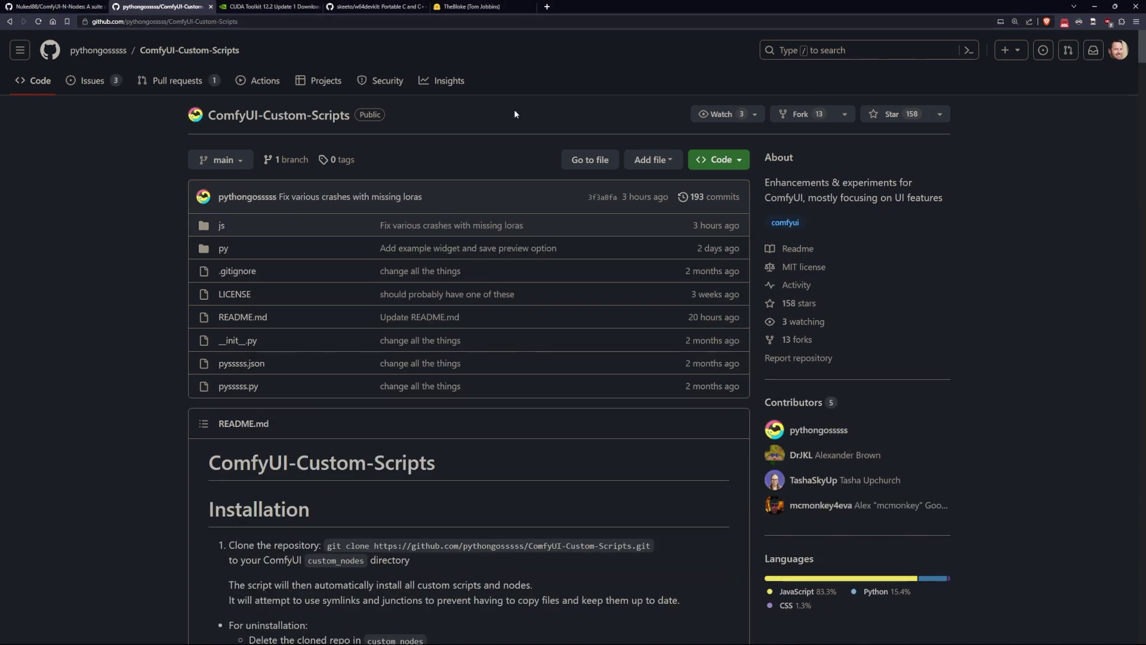
# - Copy the HTTPS clone URL of ComfyUI-Custom-Scripts and git clone the repository into the custom_nodes folder
pyautogui.click(734, 160)
pyautogui.click(727, 273)
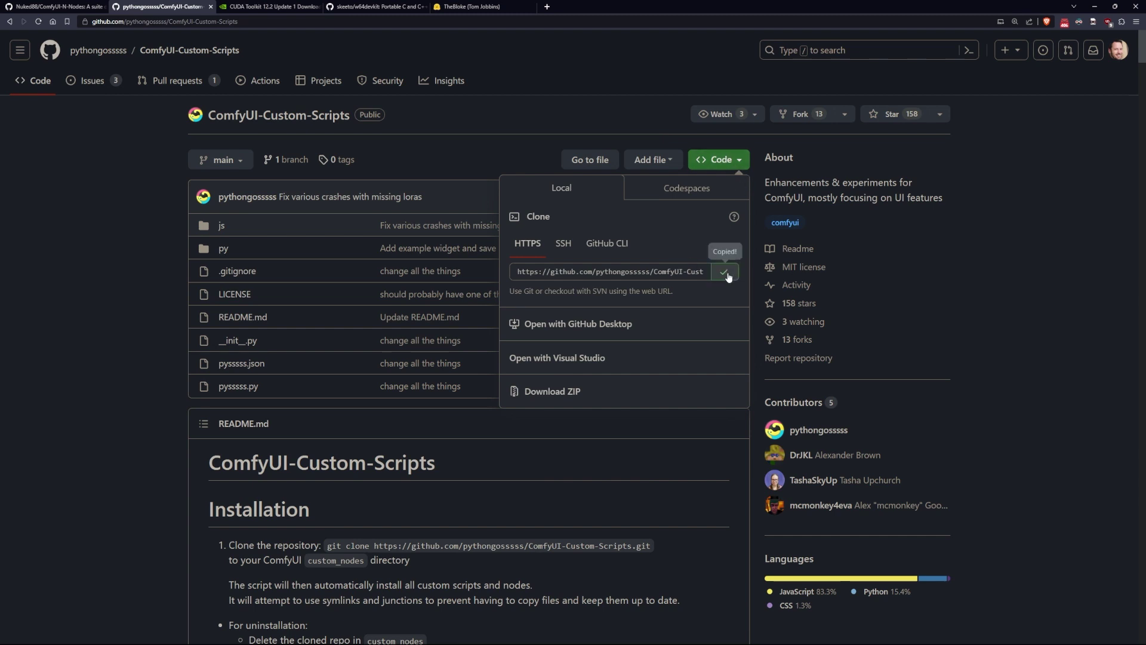
pyautogui.hotkey('alt', 'Tab')
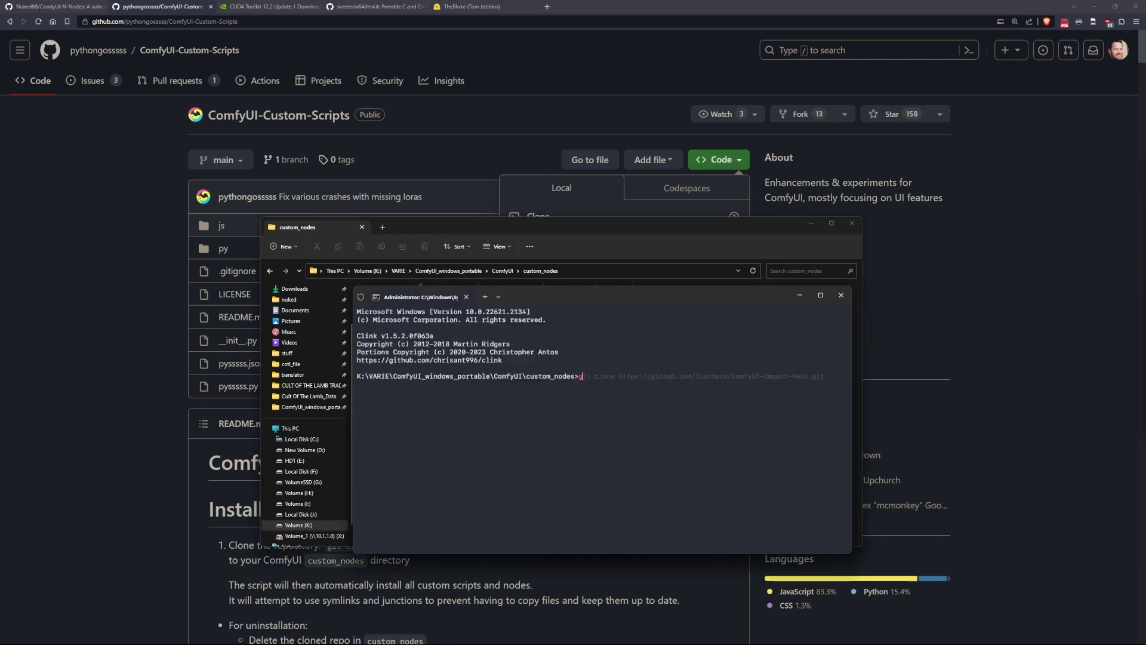
pyautogui.write('git clone')
pyautogui.hotkey('ctrl', 'v')
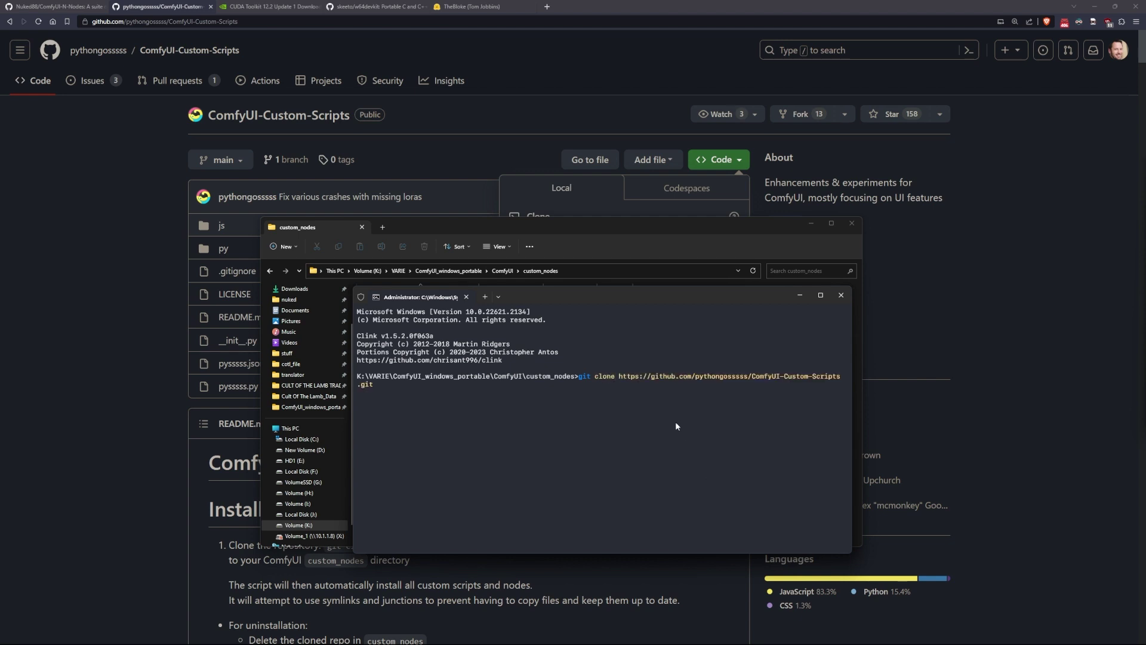
pyautogui.press('Return')
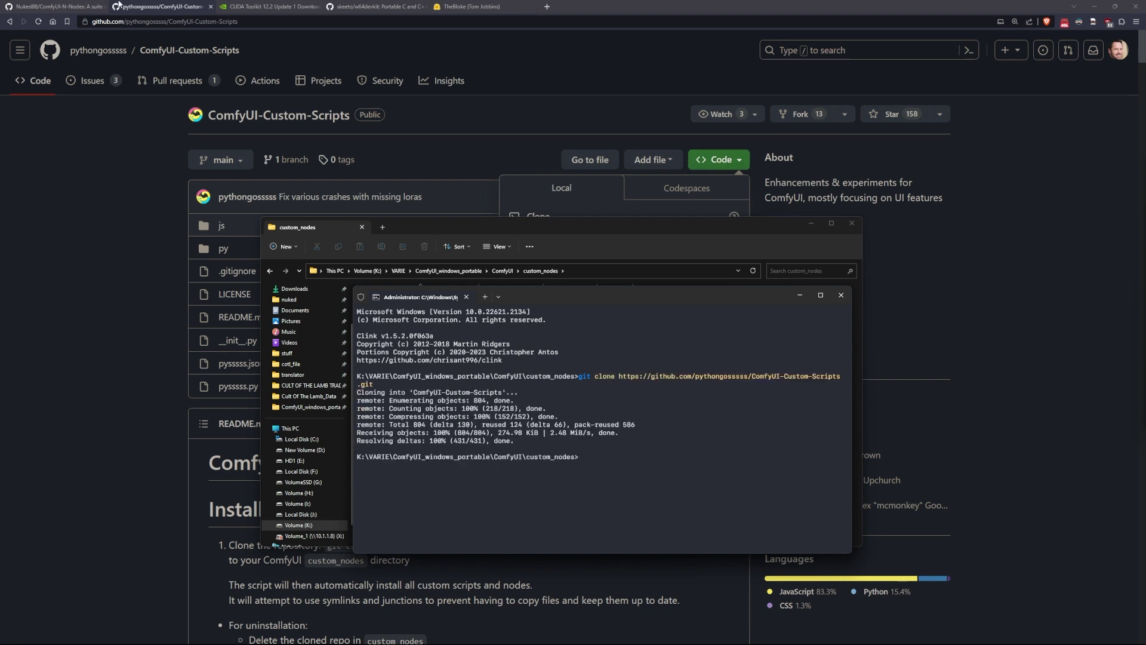
# - Git clone the ComfyUI-N-Nodes repository into custom_nodes using its HTTPS URL, and close the finished dependency installer console
pyautogui.click(57, 5)
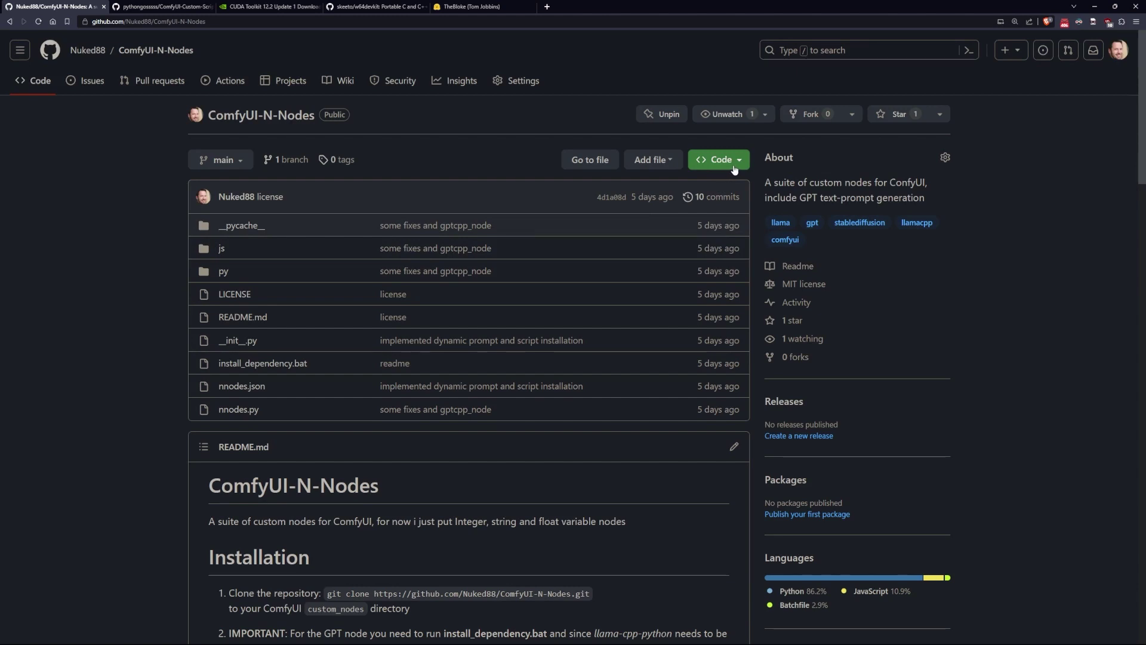
pyautogui.click(734, 169)
pyautogui.click(724, 272)
pyautogui.hotkey('alt', 'Tab')
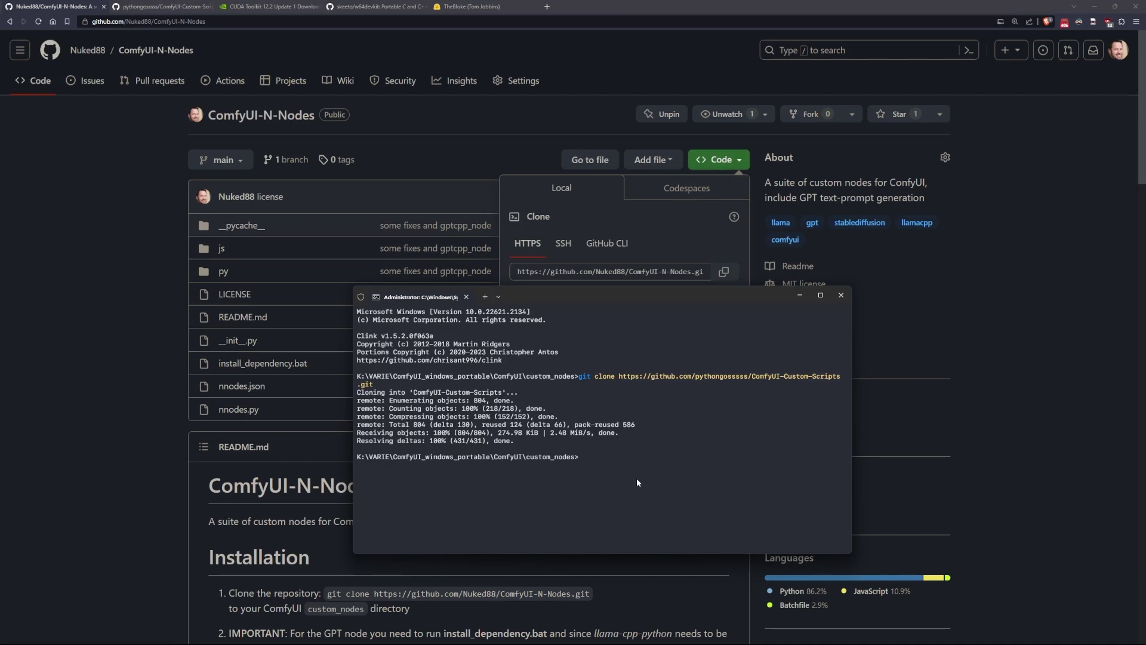
pyautogui.write('git clone')
pyautogui.hotkey('ctrl', 'v')
pyautogui.press('Return')
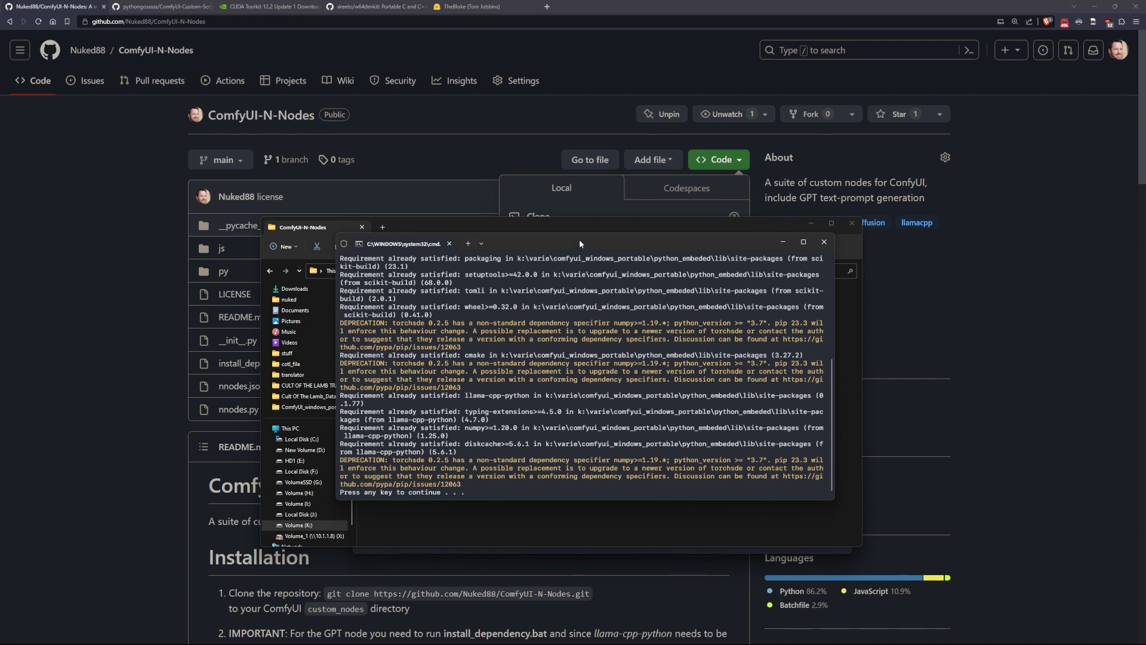
pyautogui.press('Return')
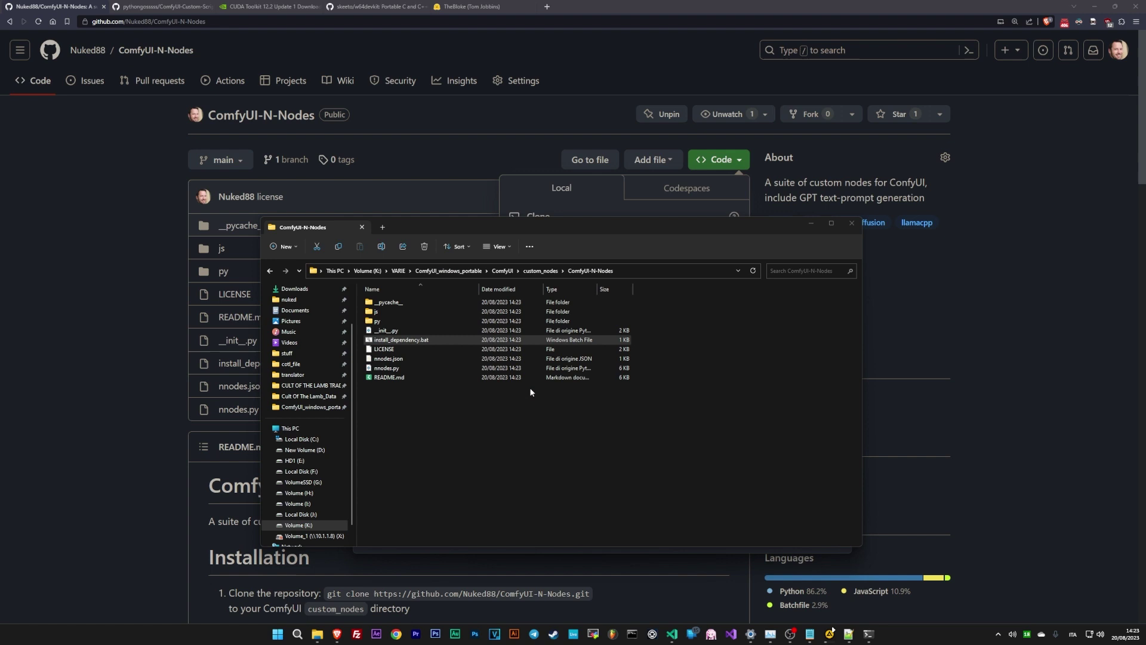
# - Download the CUDA Toolkit 12.2 Update 1 exe (local) installer for Windows 11 x86_64, keeping the name cuda_12.2.1_536.67_windows.exe
pyautogui.click(270, 7)
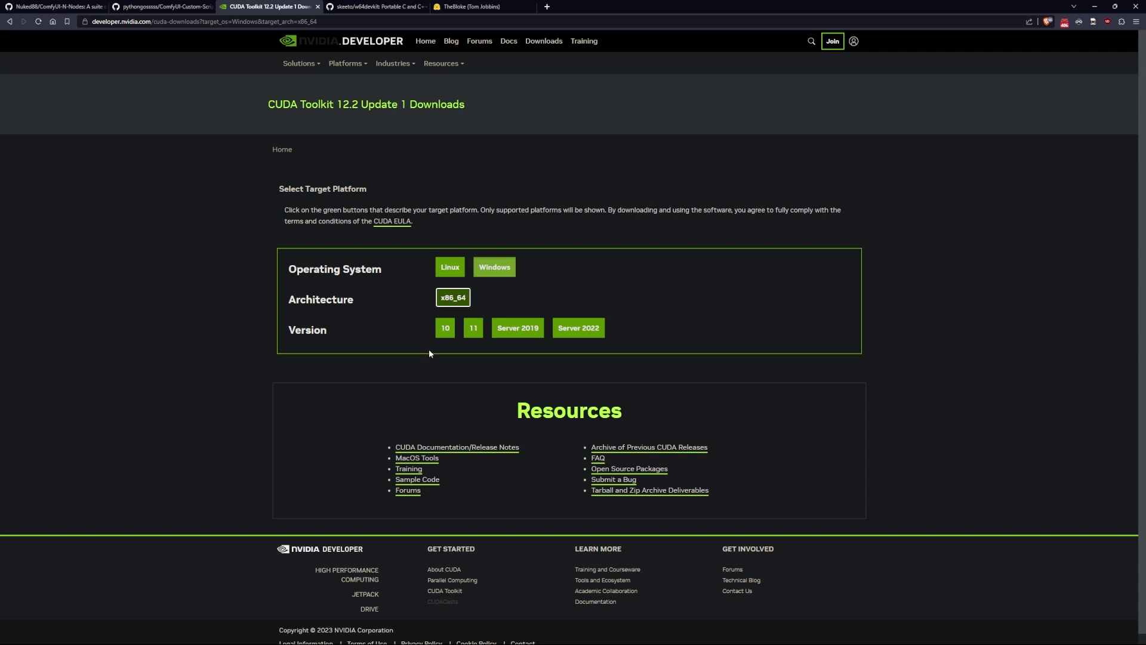
pyautogui.click(472, 330)
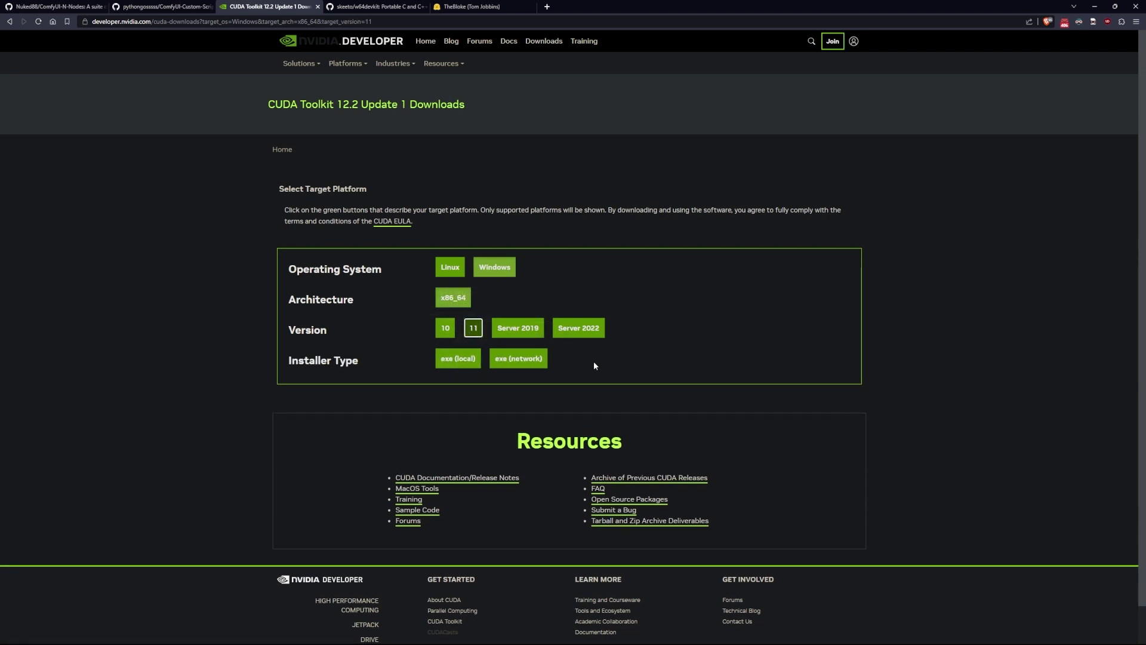
pyautogui.click(458, 358)
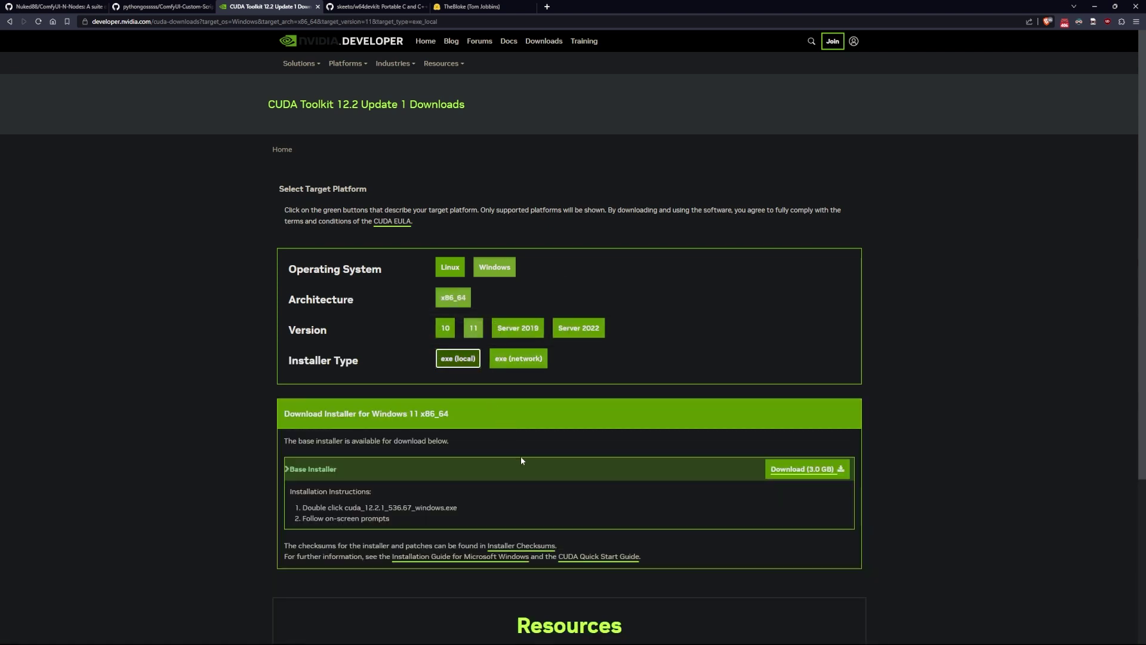
pyautogui.scroll(-2, 521, 458)
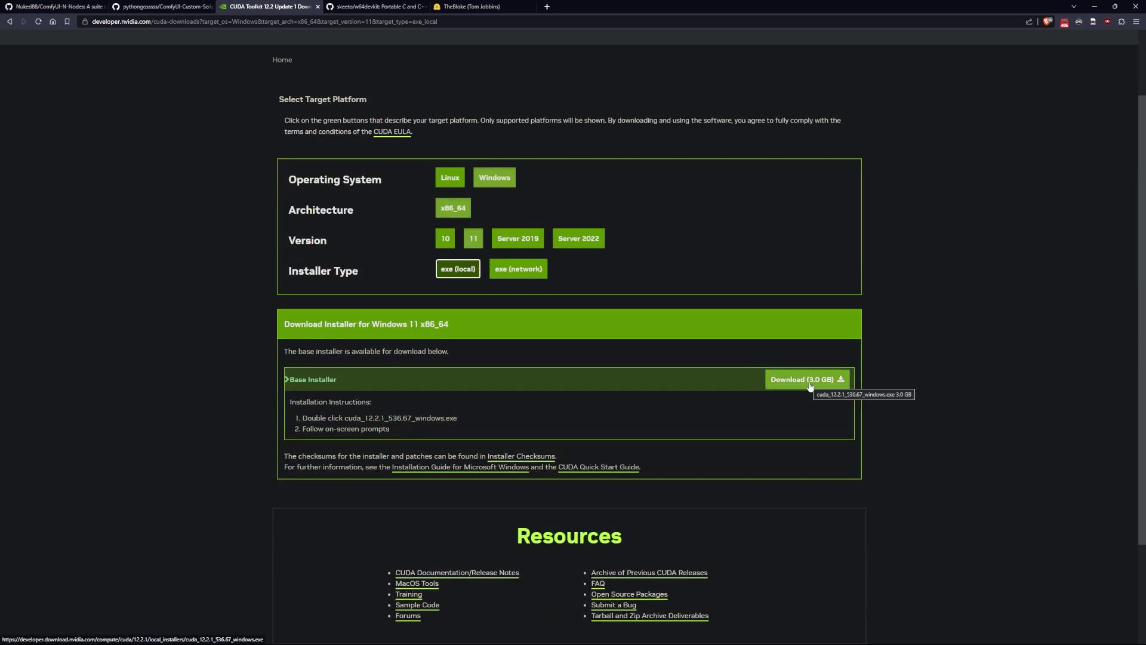
pyautogui.click(811, 385)
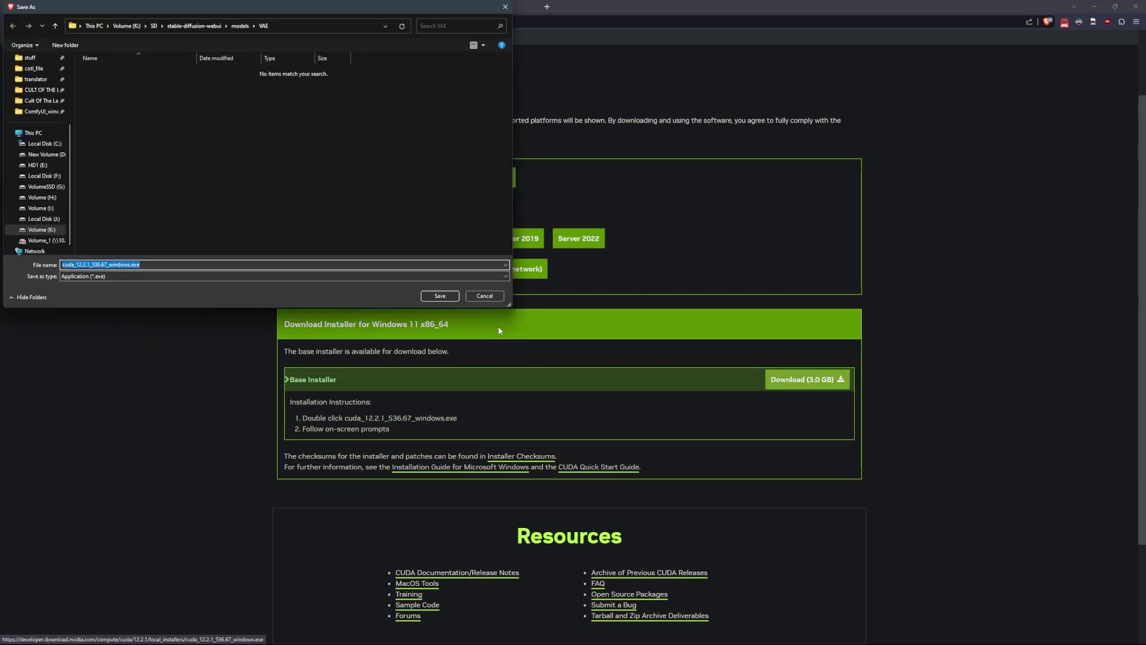
pyautogui.click(442, 296)
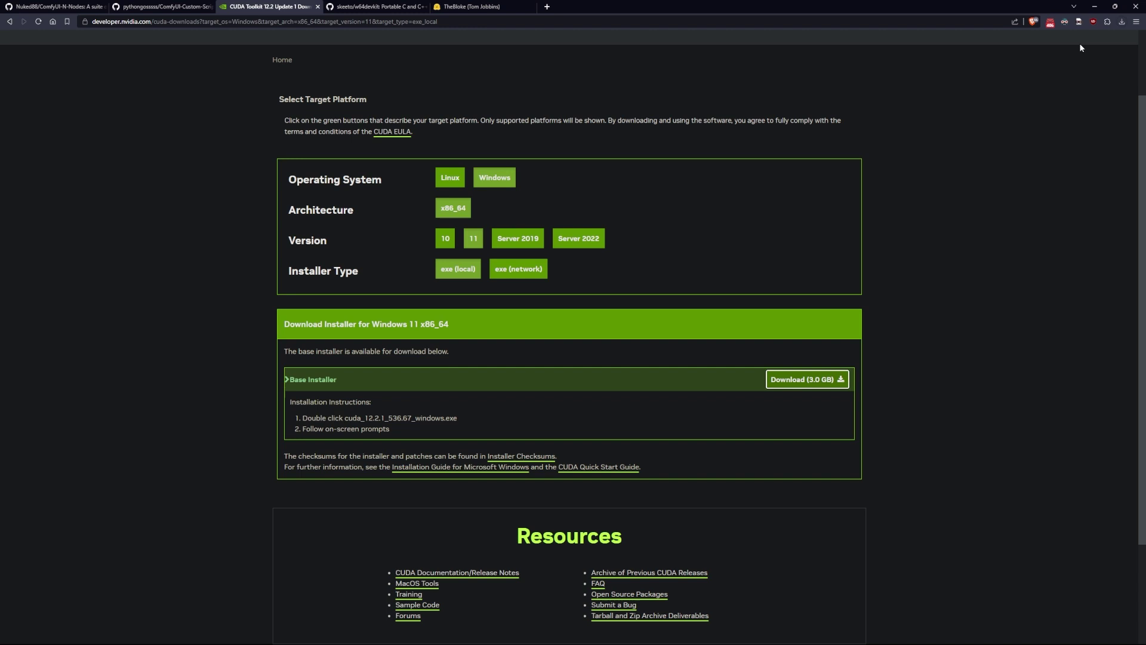
# - Cancel the running download of cuda_12.2.1_536.67_windows.exe and close the recent downloads list
pyautogui.click(1122, 24)
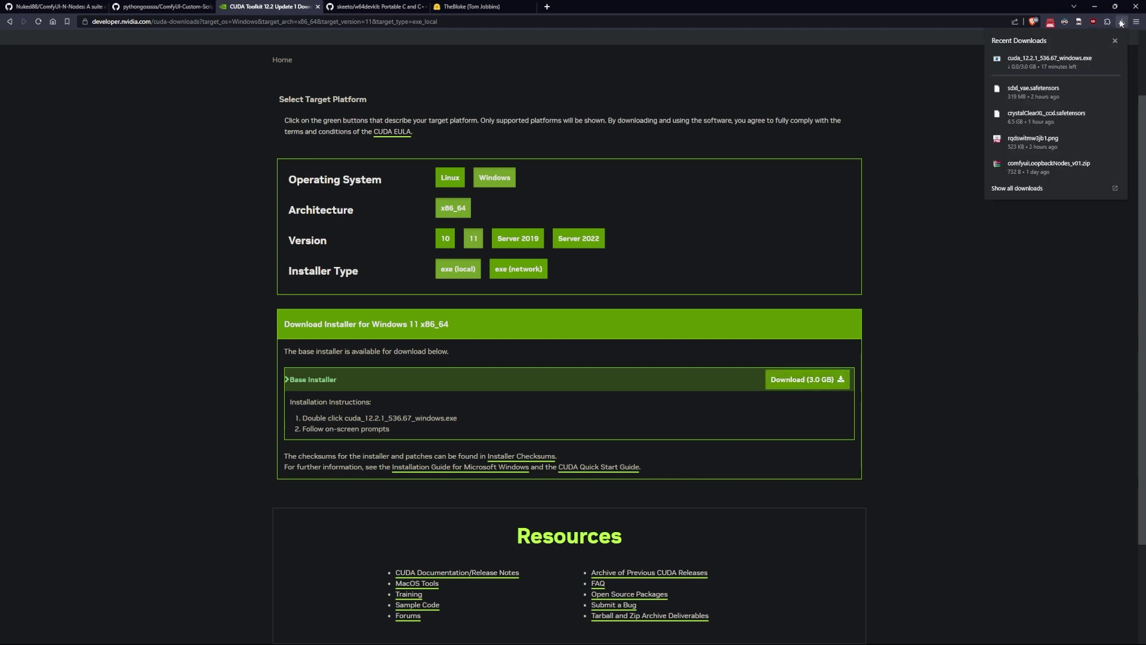
pyautogui.click(1115, 60)
pyautogui.click(732, 161)
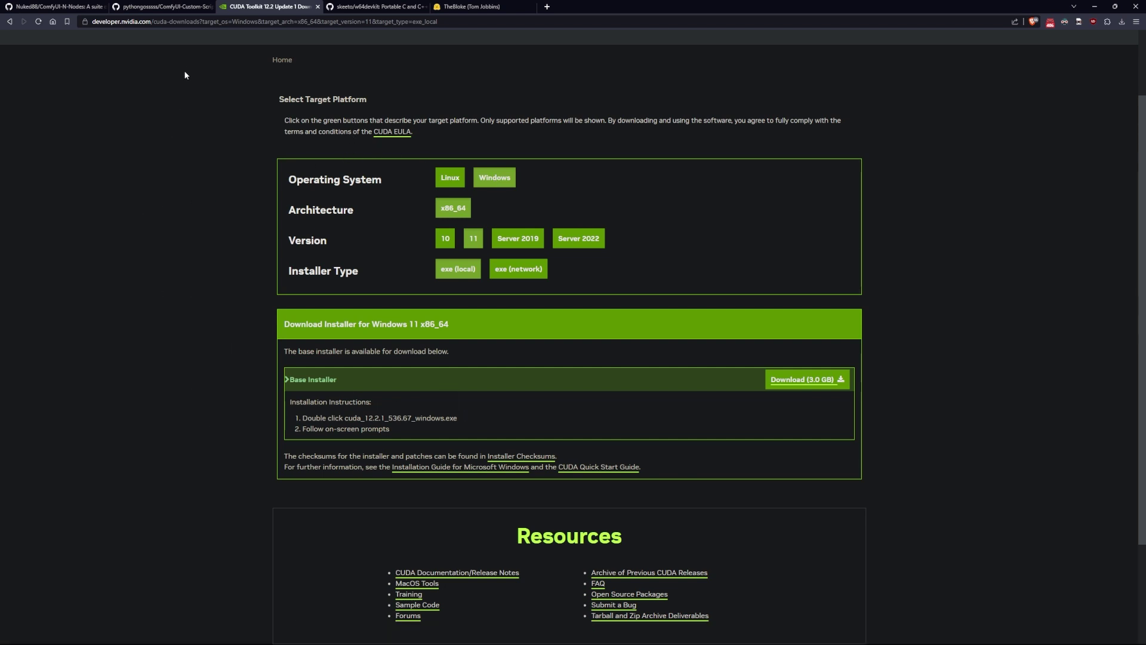
# - Review the w64devkit repository page, including its description, included tools and releases
pyautogui.click(389, 8)
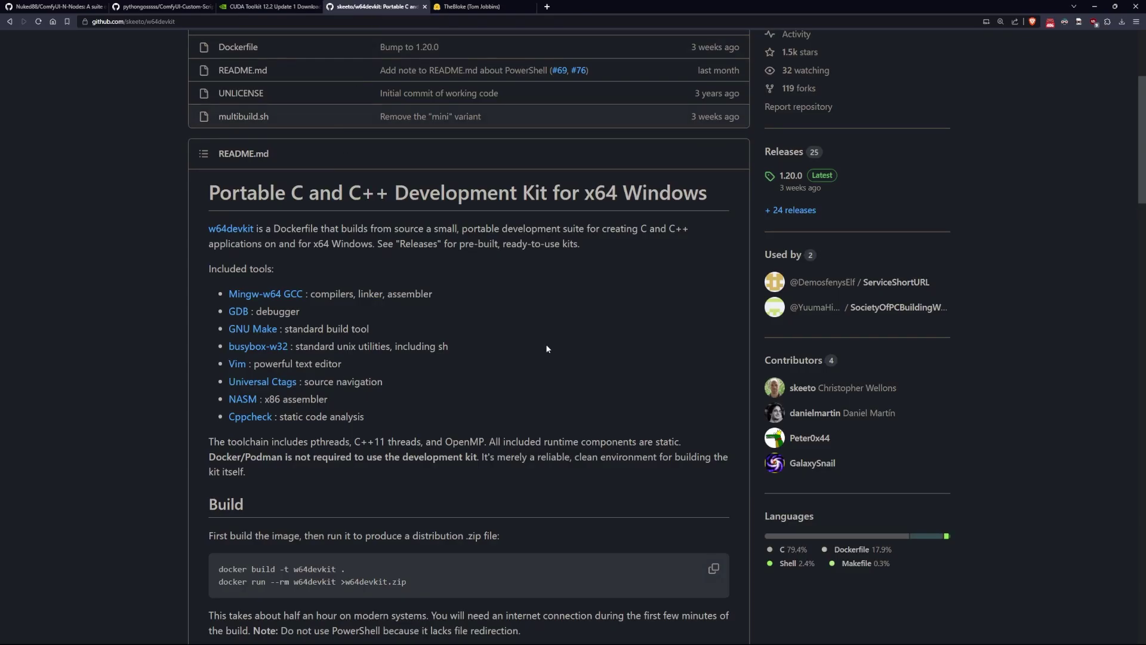
pyautogui.moveTo(205, 227); pyautogui.dragTo(256, 229)
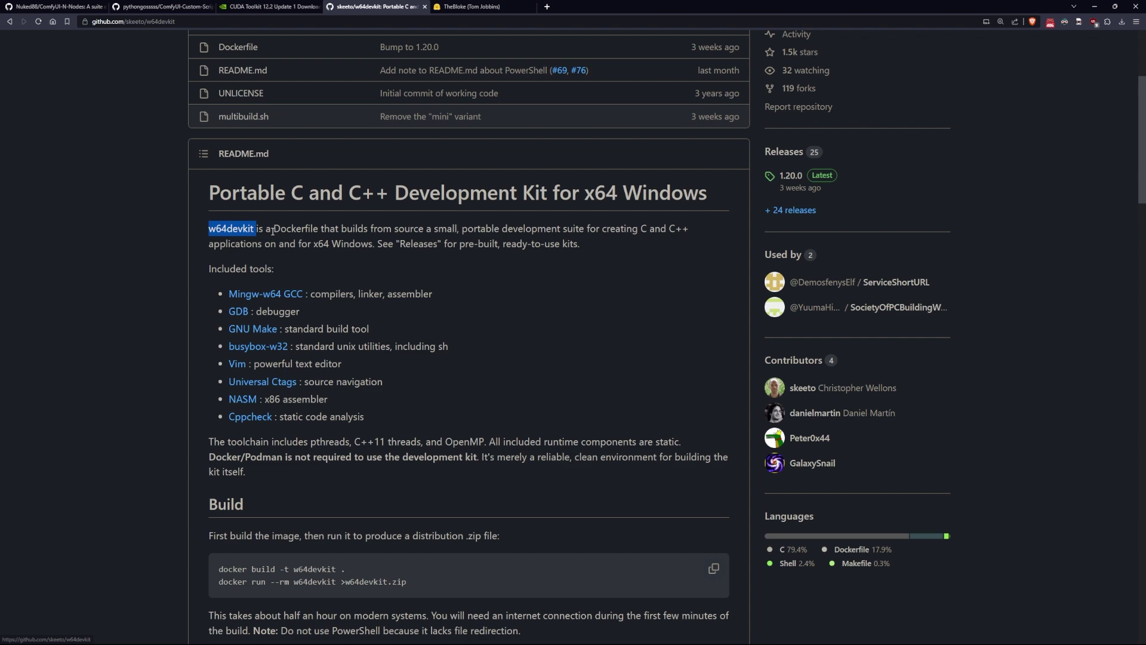
pyautogui.click(546, 250)
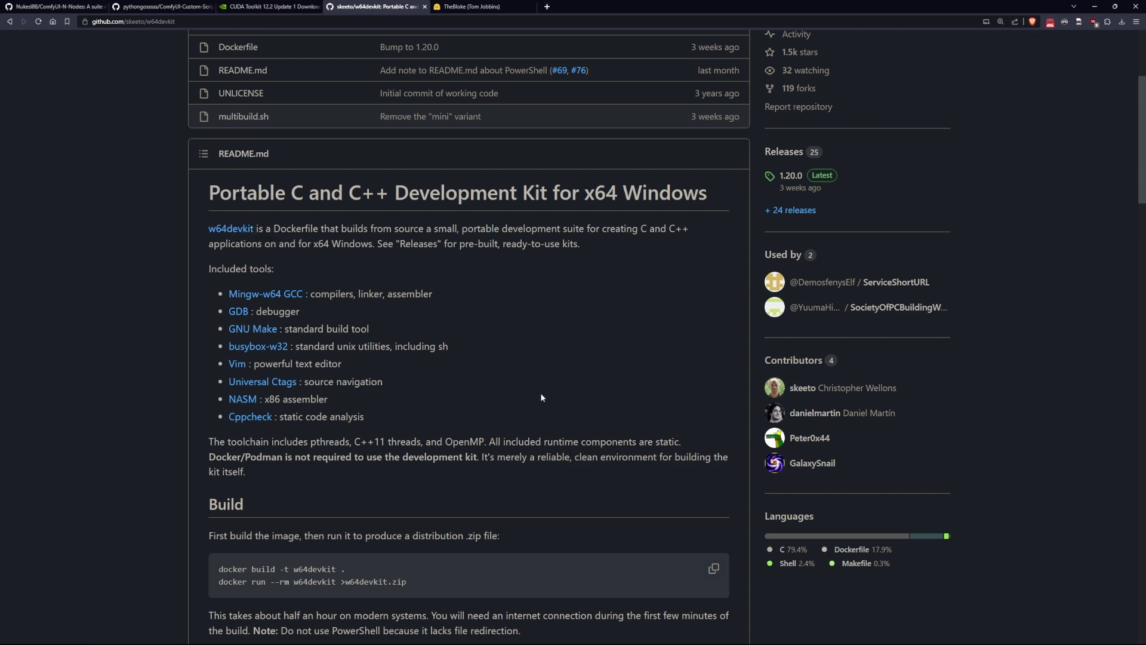
pyautogui.scroll(-1, 553, 412)
pyautogui.scroll(4, 553, 413)
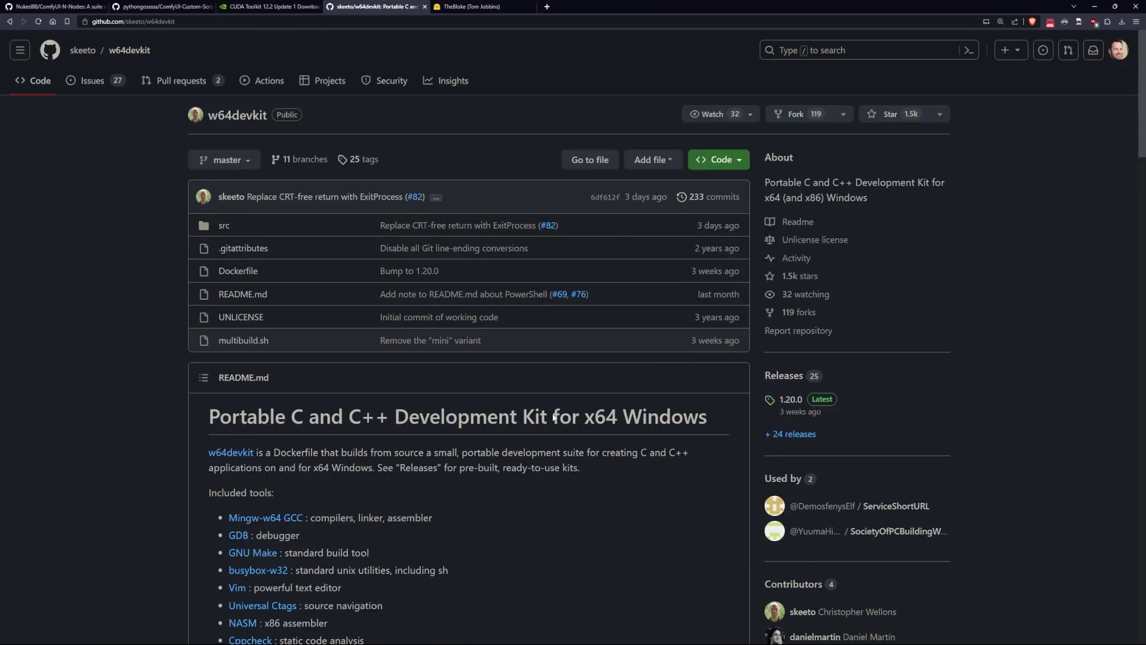
pyautogui.scroll(-1, 553, 413)
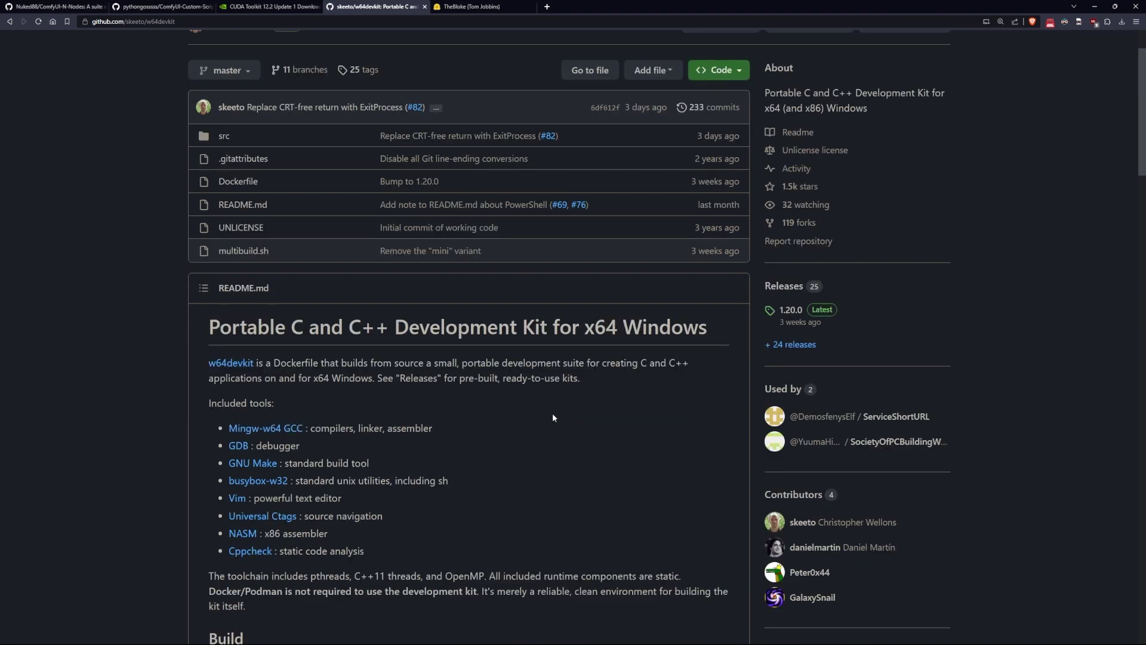
pyautogui.scroll(-1, 553, 417)
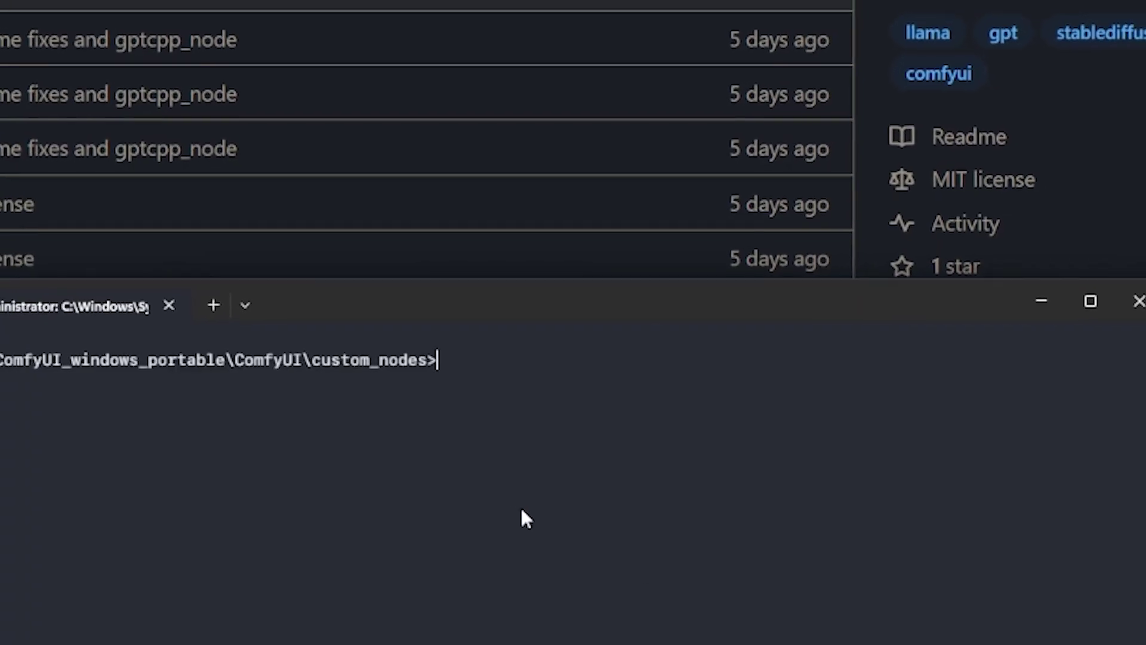
# - In the custom_nodes command prompt, install llama-cpp-python by running ..\..\python_embeded\python.exe -s -m pip install llama-cpp-python
pyautogui.write('..\\..\\python_embeded\\python.exe -s -m pip install llama-cpp-python')
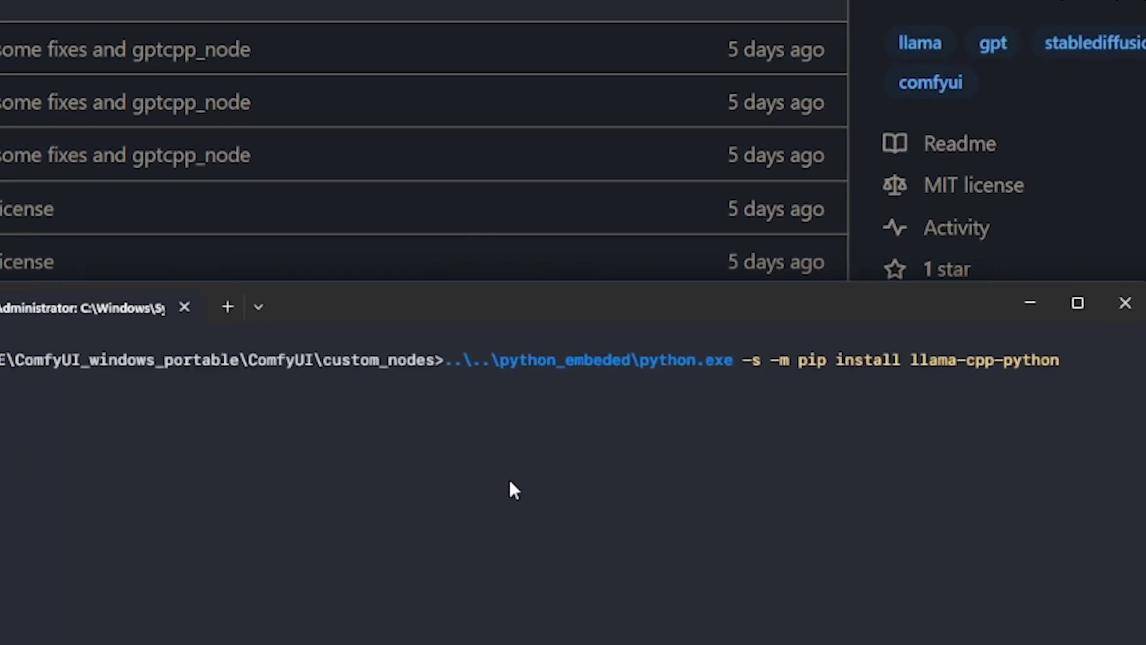
pyautogui.press('Return')
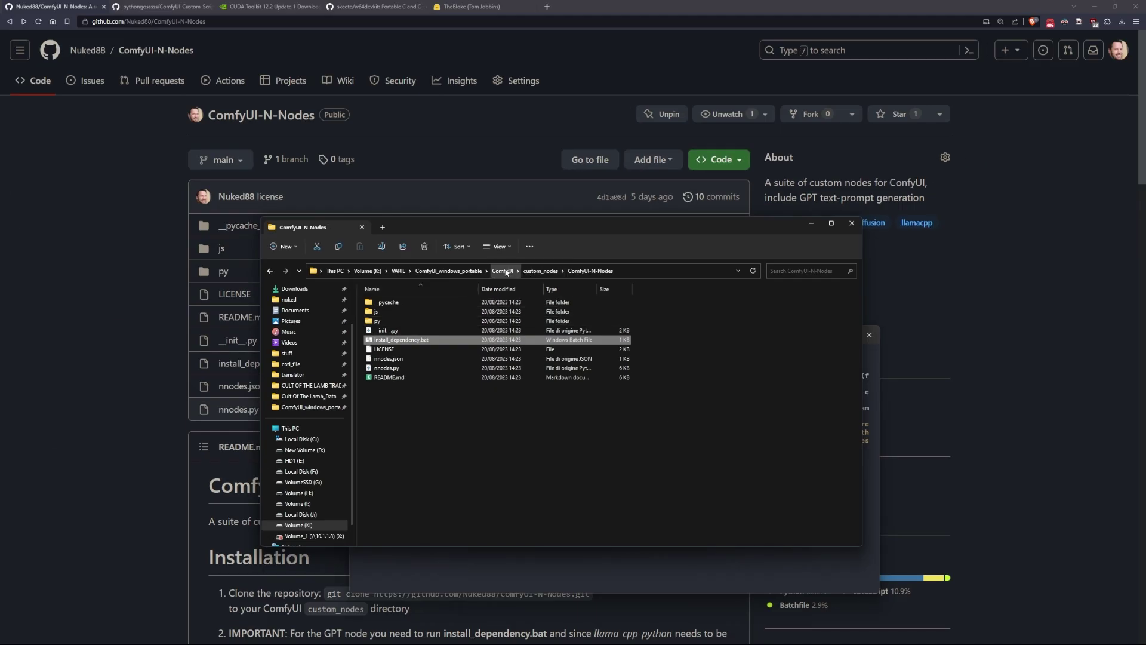
# - In the ComfyUI folder, open extra_model_paths.yaml for editing in VS Code
pyautogui.click(506, 271)
pyautogui.scroll(-1, 454, 418)
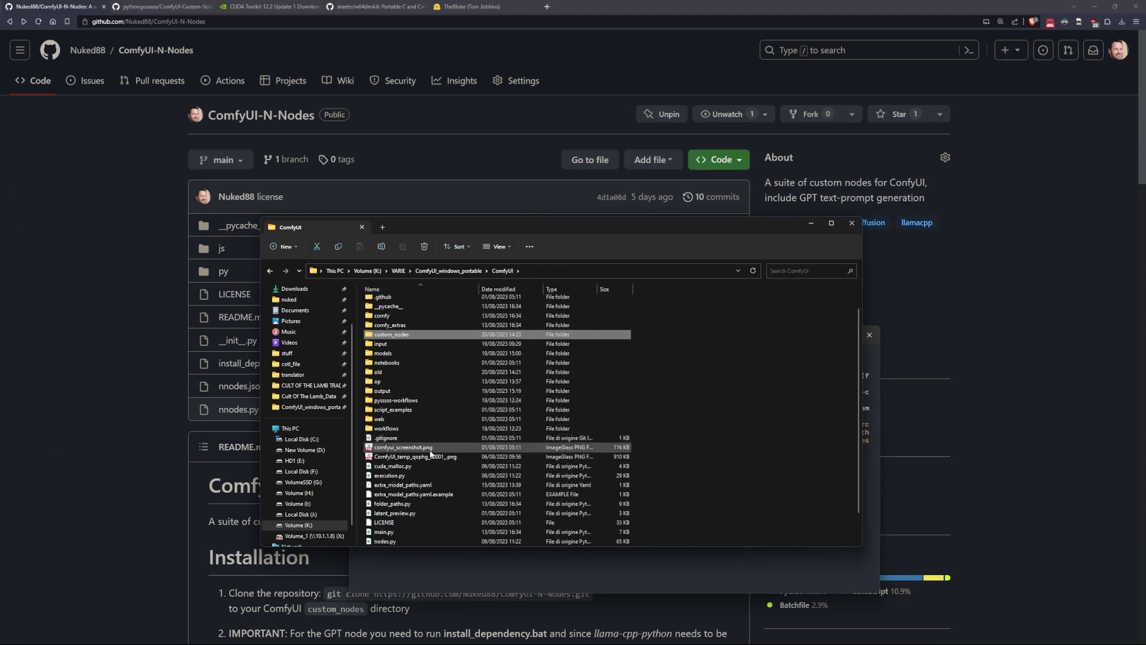
pyautogui.rightClick(421, 487)
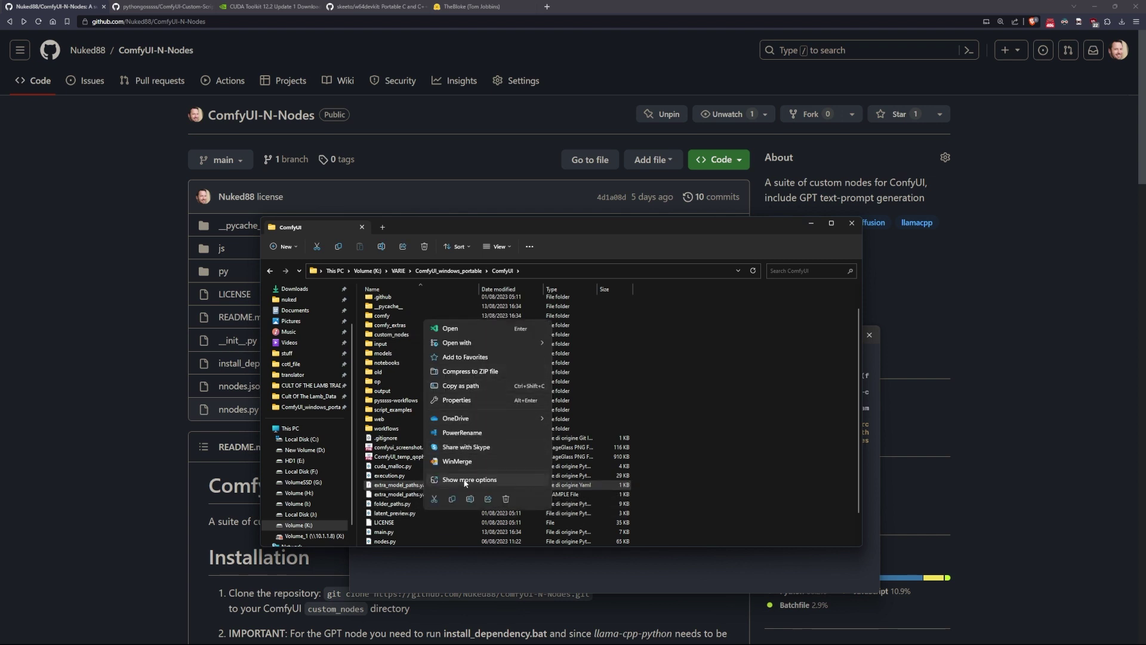
pyautogui.click(463, 480)
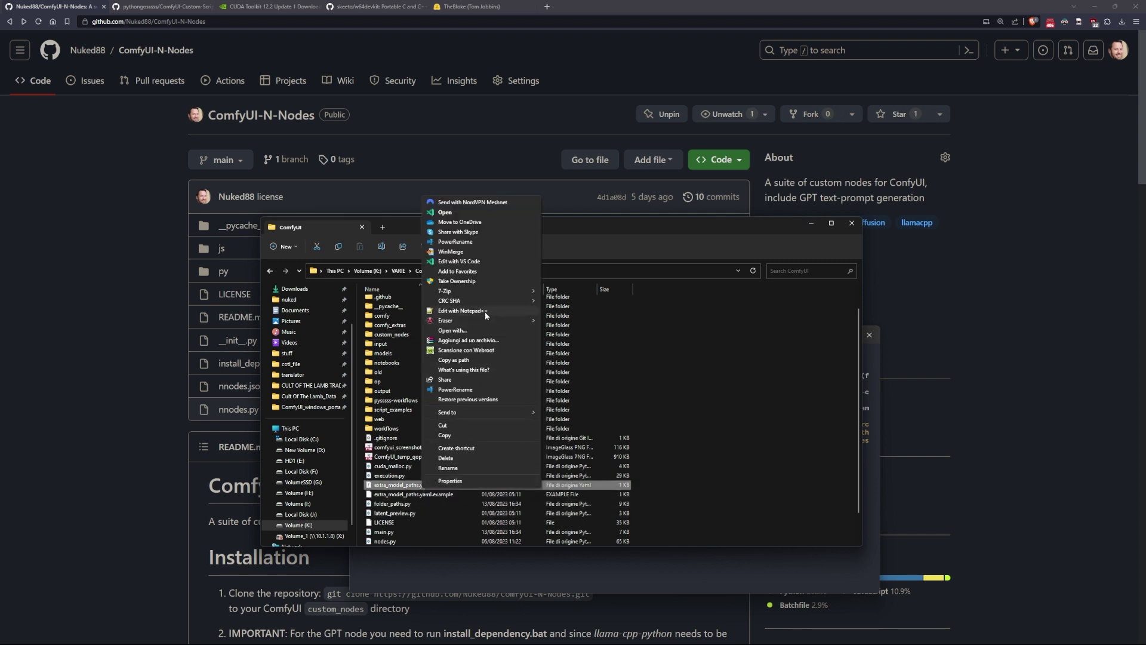
pyautogui.click(472, 261)
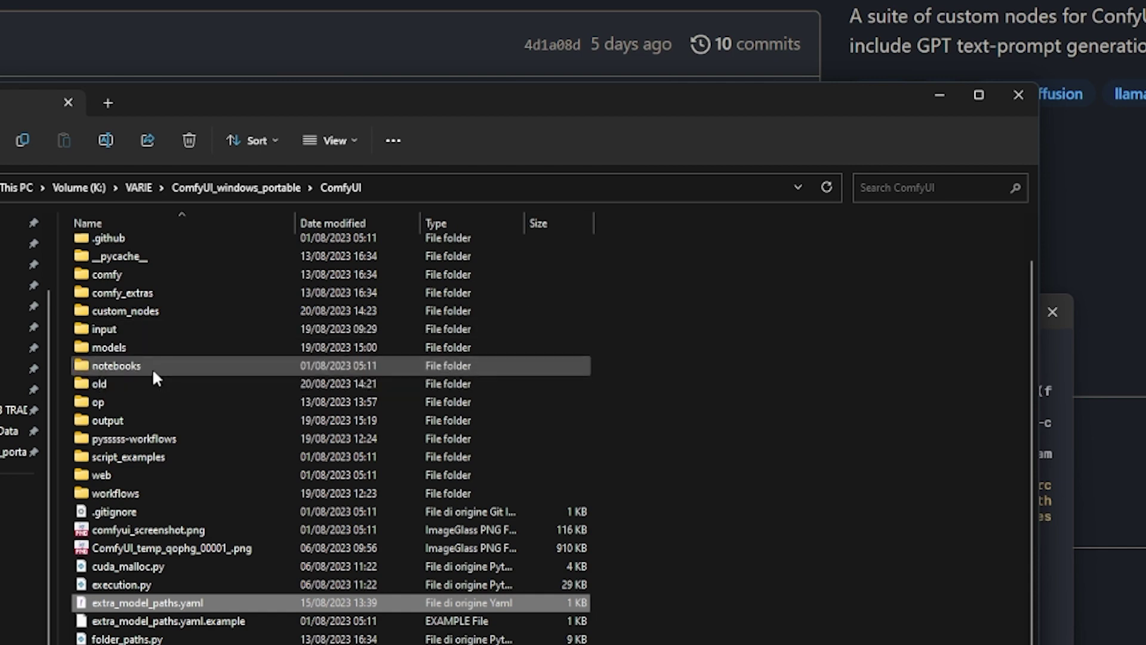
# - Locate the GPTcheckpoints folder inside ComfyUI's models folder and switch to TheBloke's model page in the browser
pyautogui.scroll(2, 149, 368)
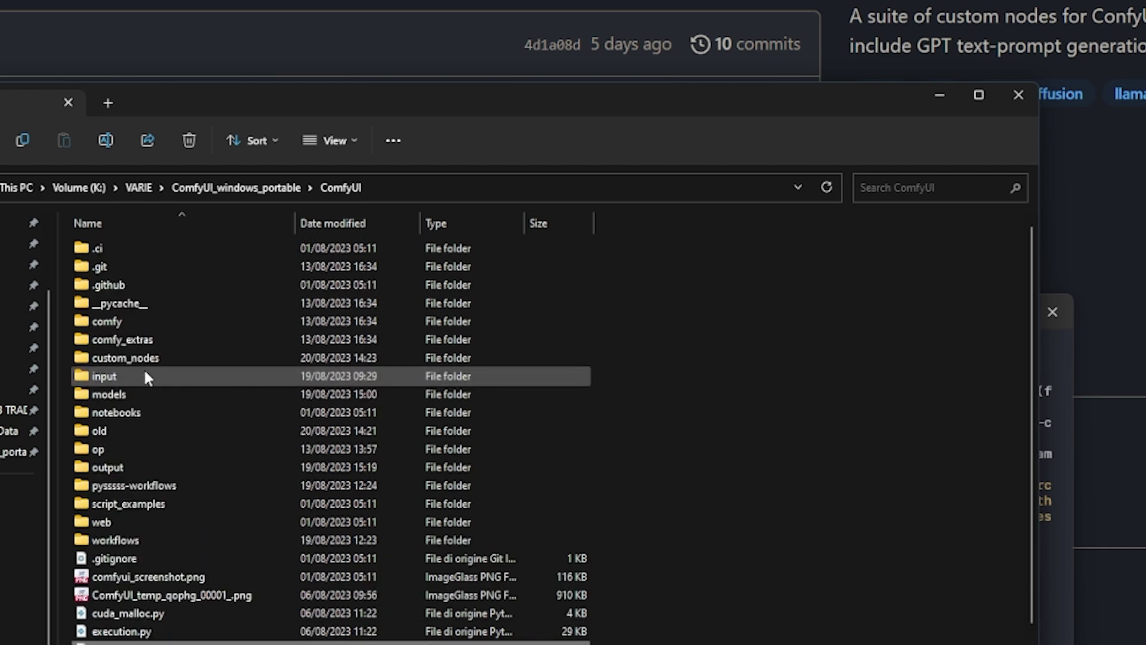
pyautogui.doubleClick(119, 394)
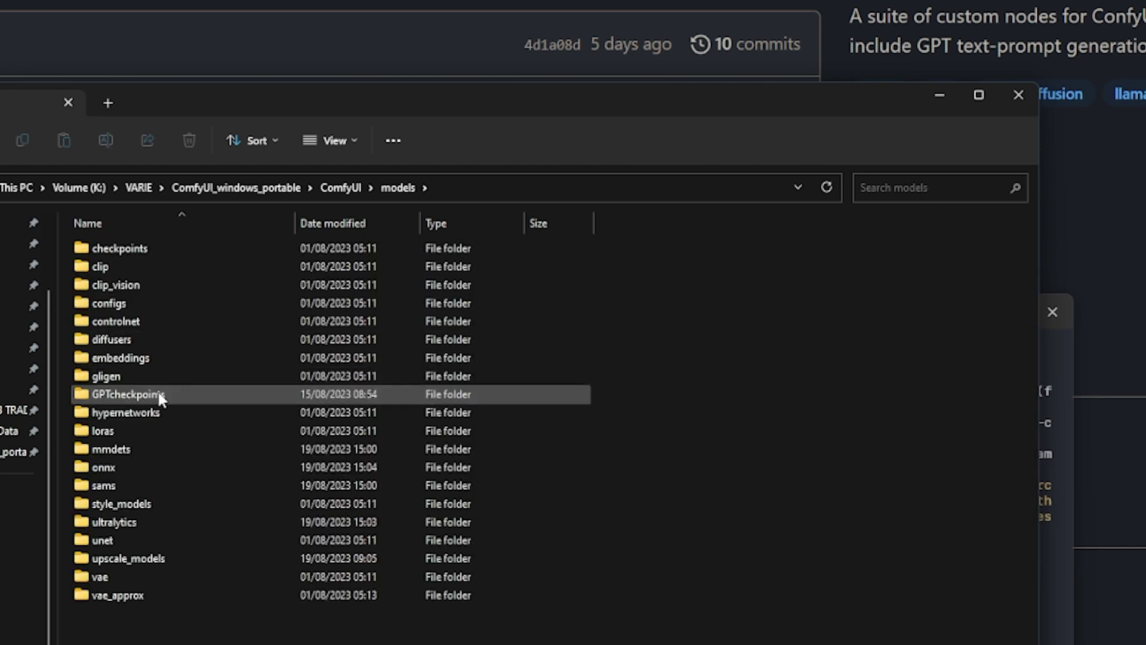
pyautogui.click(114, 395)
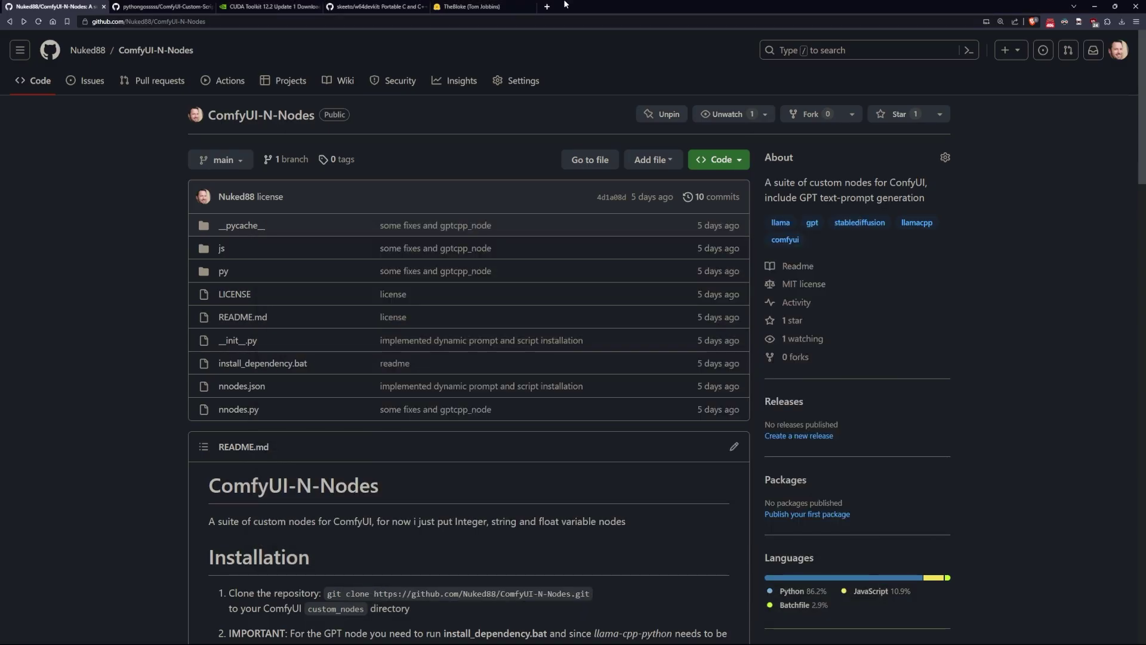
pyautogui.click(471, 7)
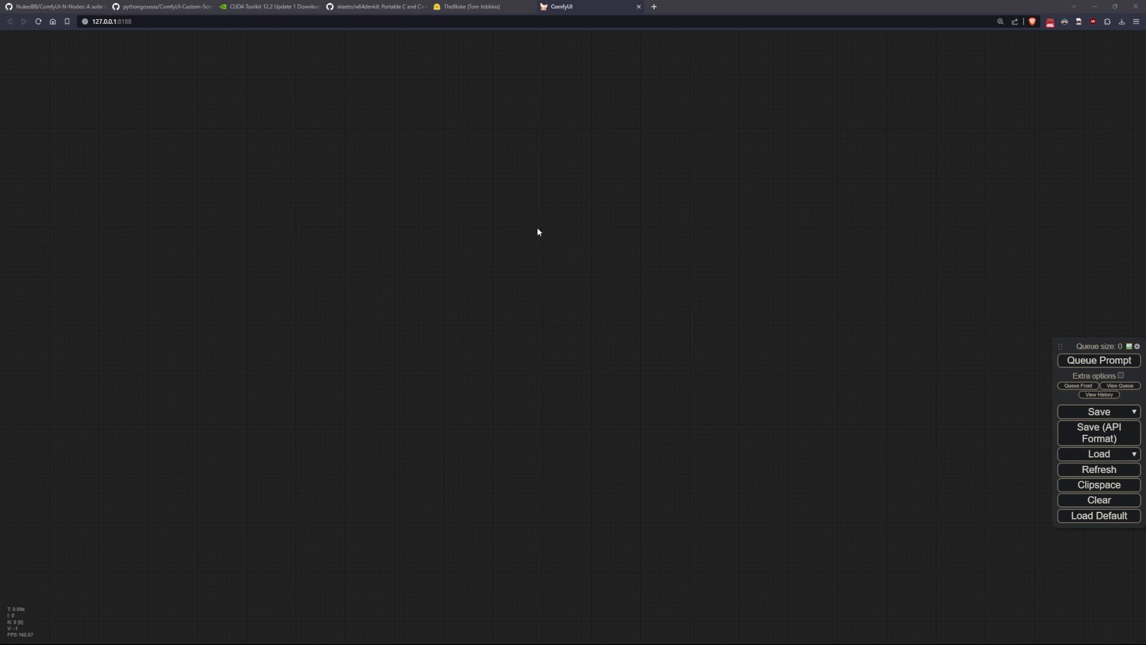
# - Add a String Variable node containing "You are a bot THAT like to generate horror story, please generate me an amazing one."
pyautogui.doubleClick(317, 137)
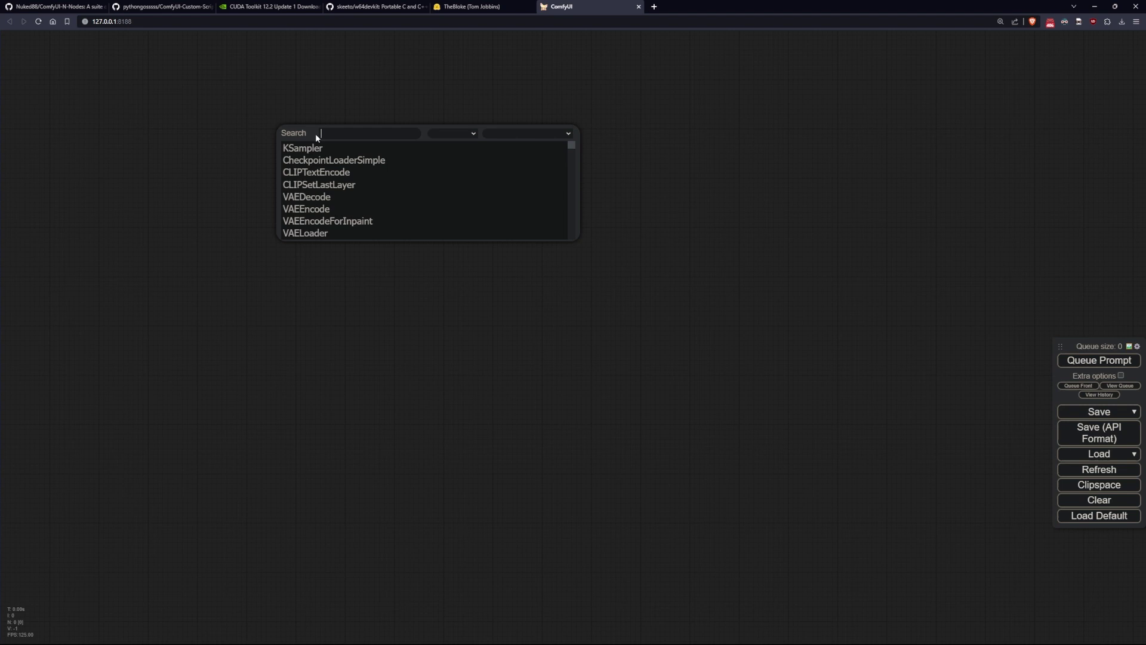
pyautogui.write('string')
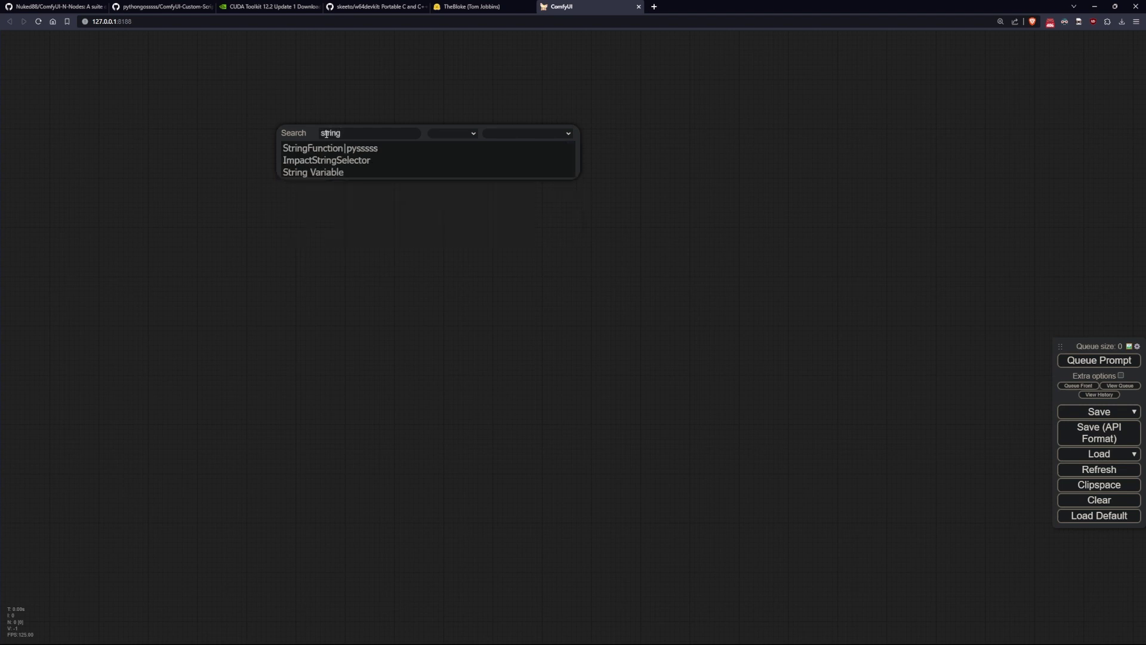
pyautogui.click(333, 174)
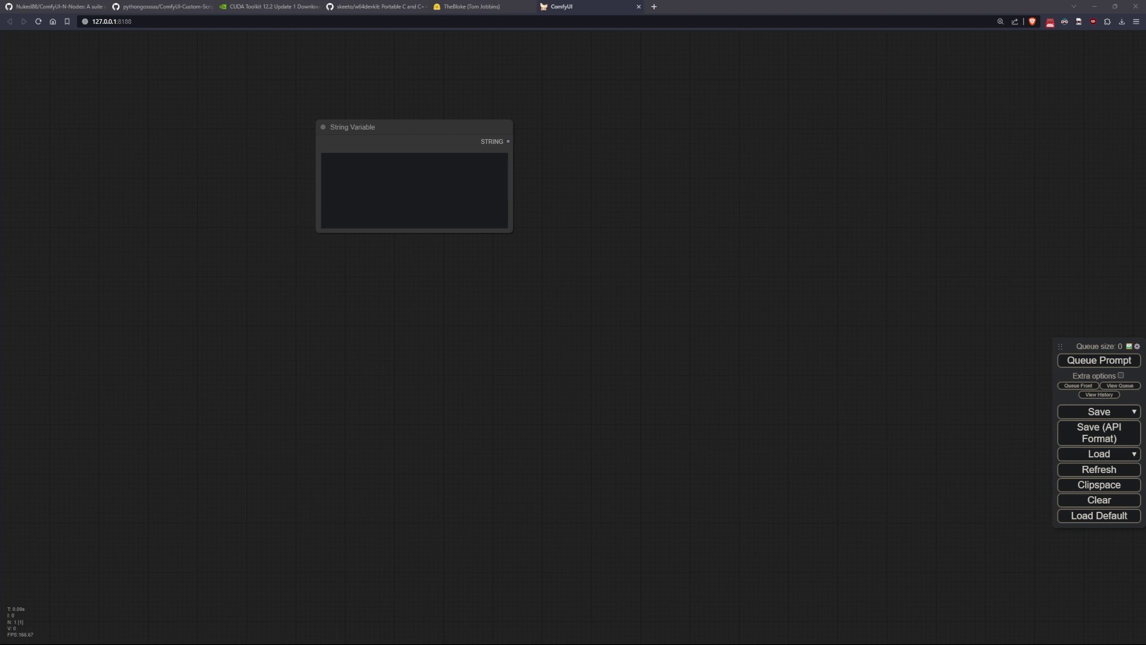
pyautogui.click(414, 169)
pyautogui.write('You are a bot THAT like to generate horror story, please generate me an amazing one.')
pyautogui.moveTo(433, 133); pyautogui.dragTo(372, 132)
# - Change the String Variable node's title to "Main Prompt"
pyautogui.rightClick(336, 122)
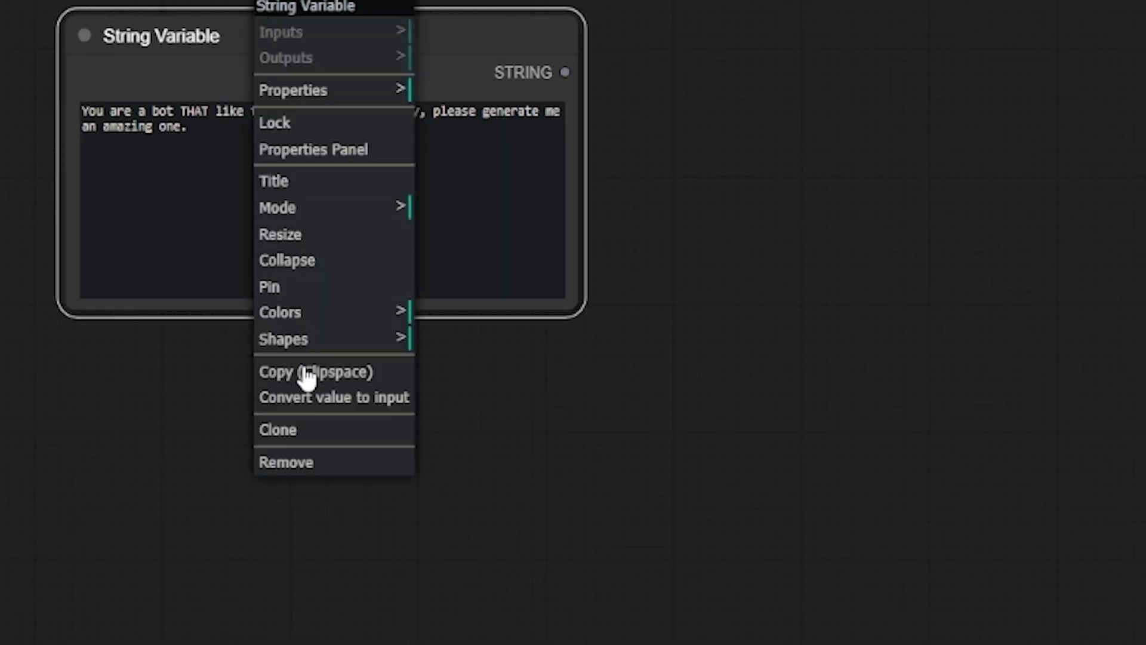
pyautogui.click(285, 187)
pyautogui.hotkey('ctrl', 'a')
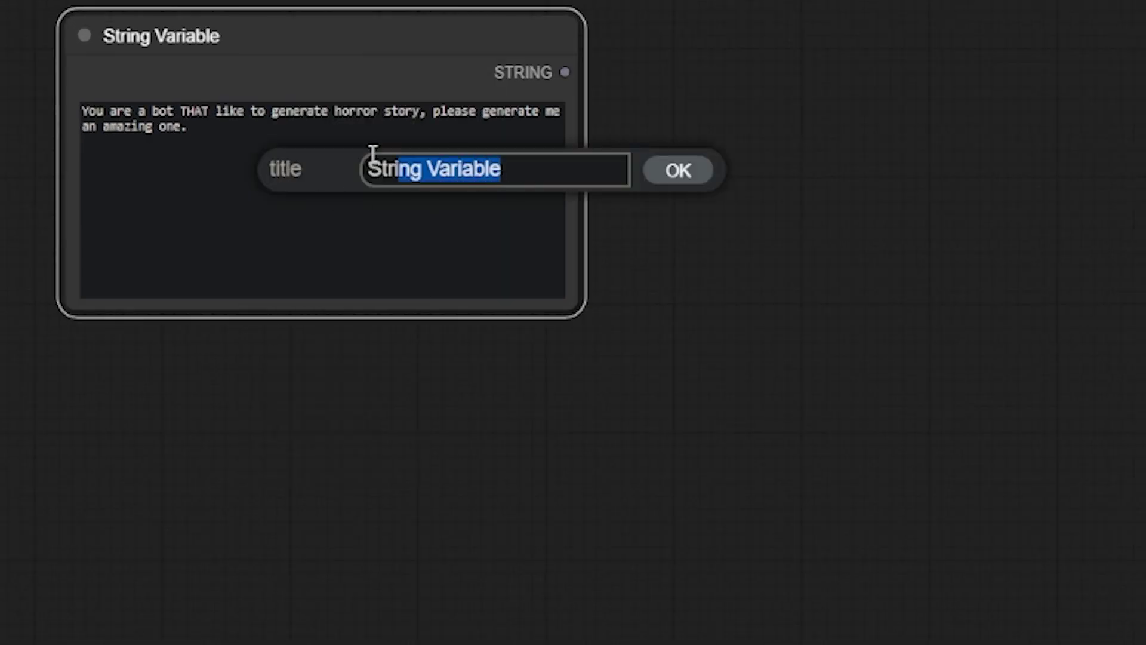
pyautogui.write('Main Prompt')
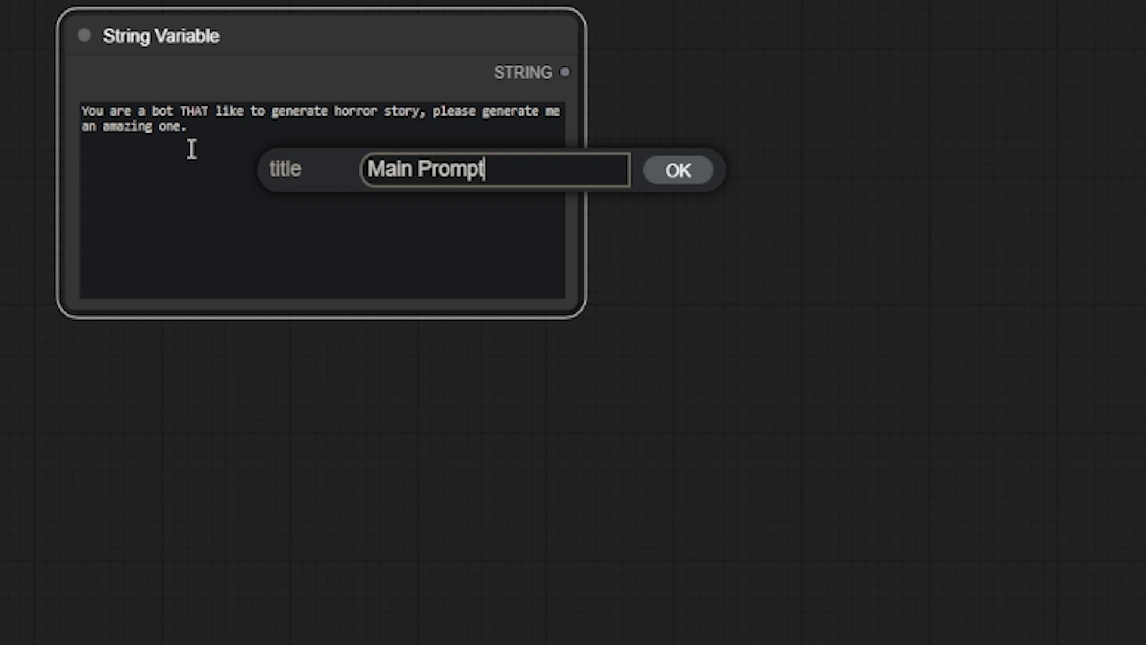
pyautogui.press('Return')
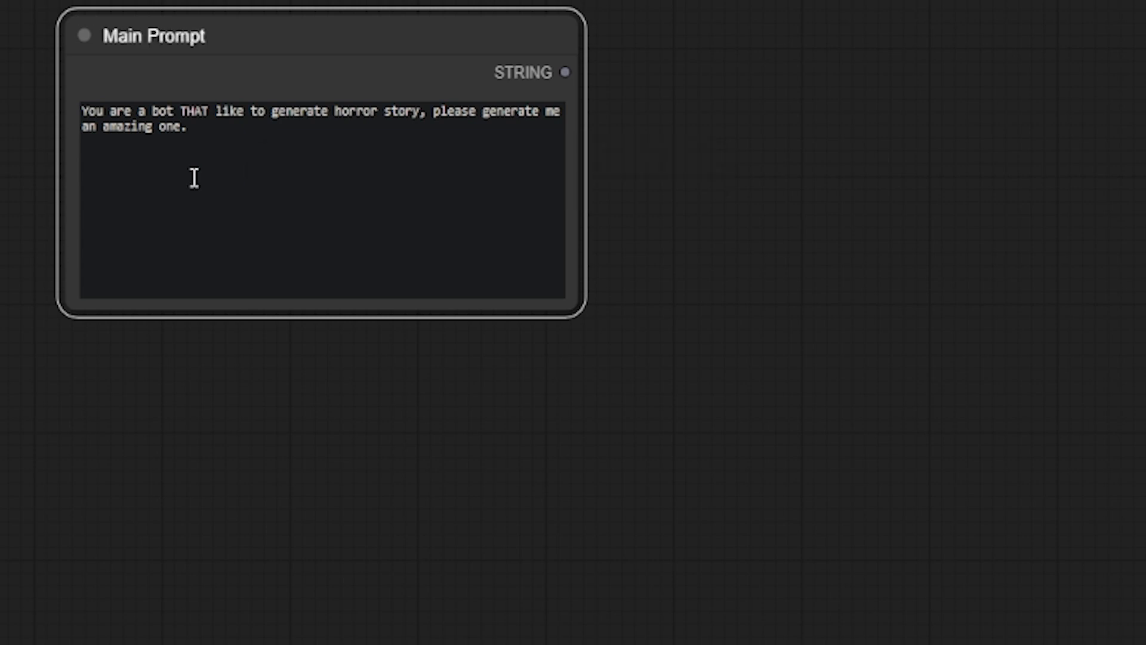
# - Add a GPT Loader Simple node below the Main Prompt node and enlarge it so the full checkpoint name fits
pyautogui.doubleClick(116, 470)
pyautogui.write('g')
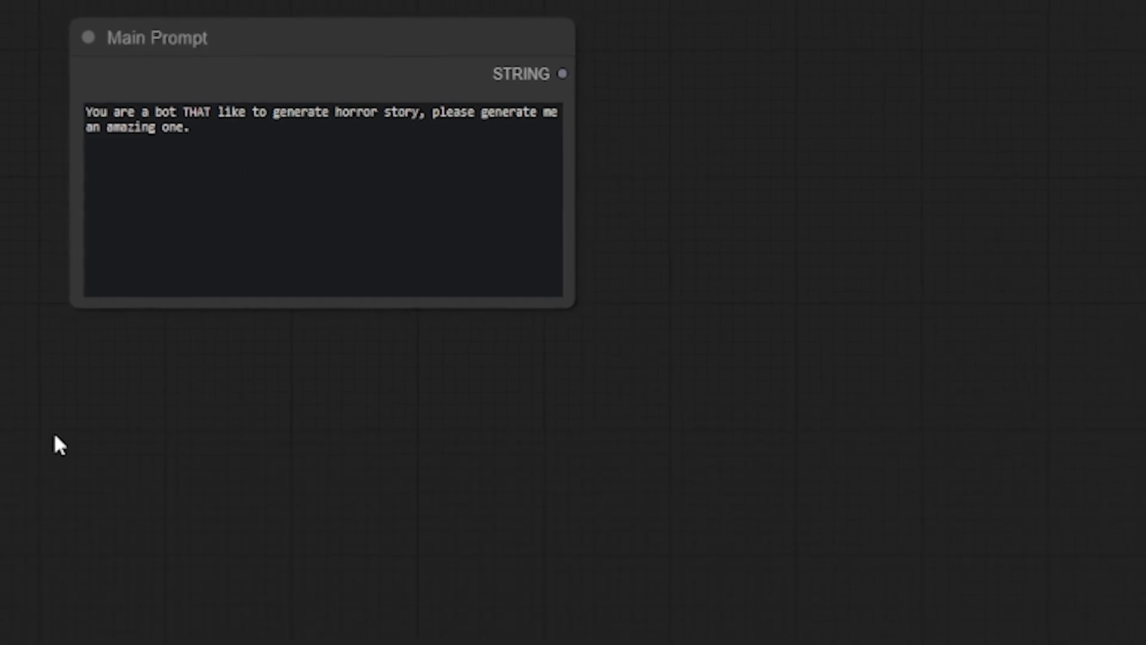
pyautogui.doubleClick(203, 451)
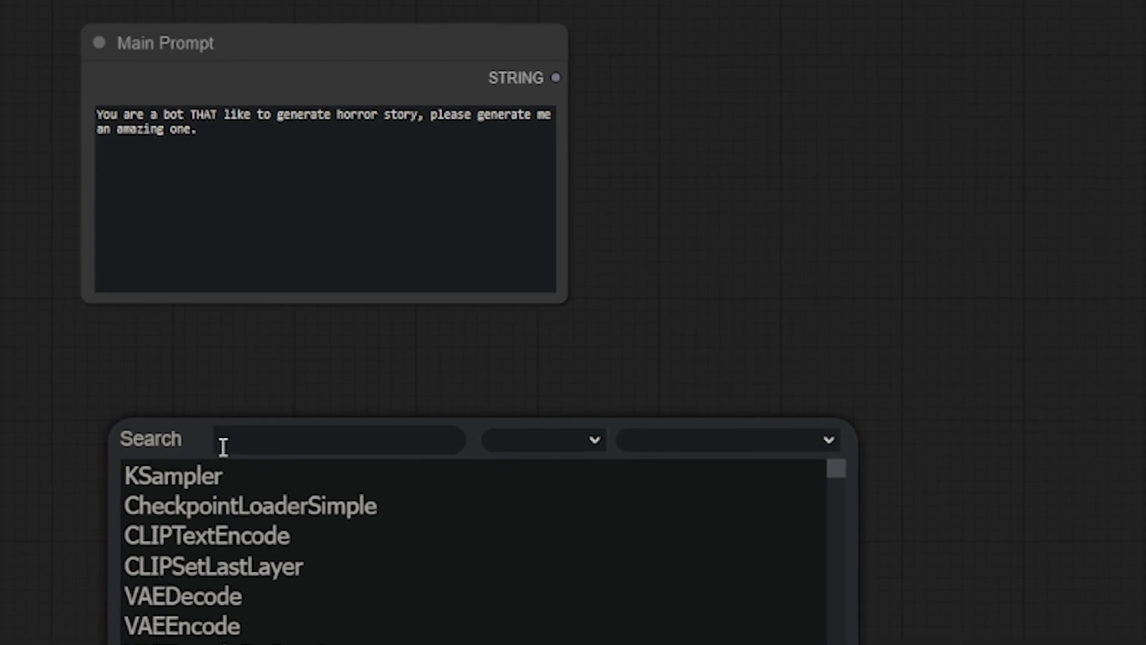
pyautogui.write('gpt')
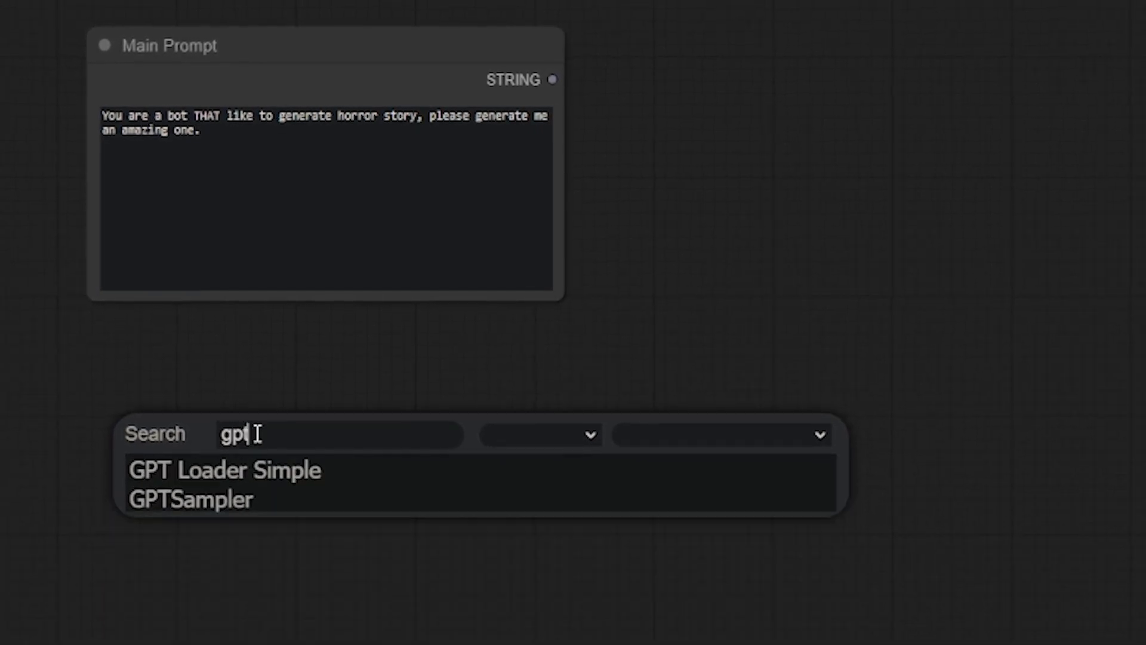
pyautogui.click(259, 472)
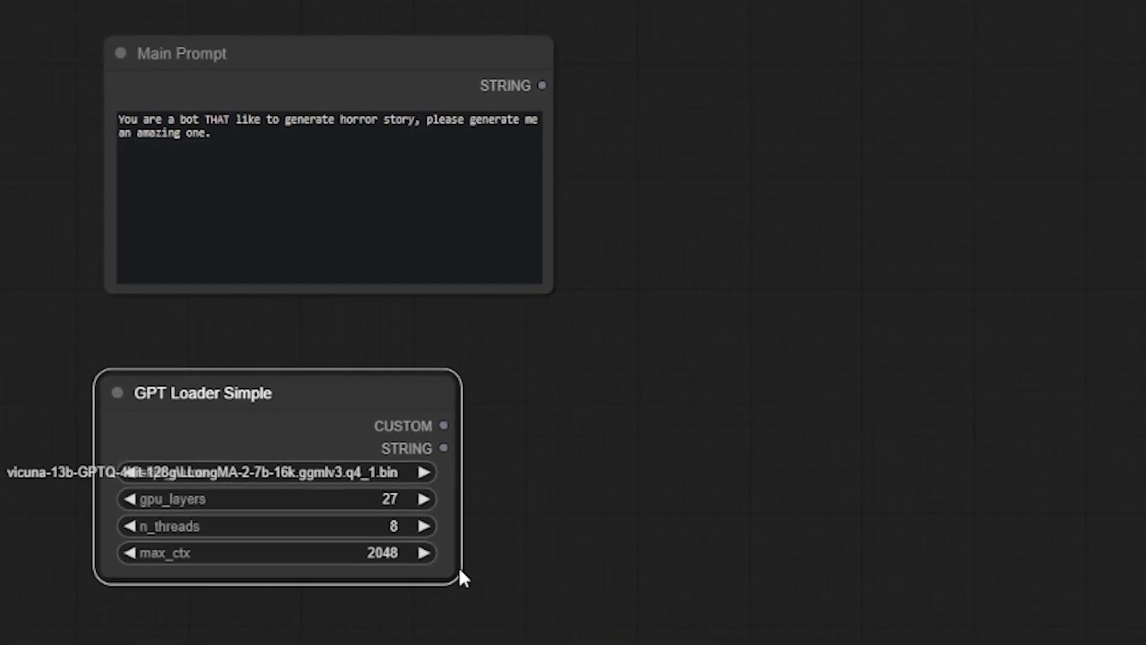
pyautogui.moveTo(456, 575); pyautogui.dragTo(686, 642)
# - Set the loader's ckpt_name to vicuna-13b-GPTQ-4bit-128g\ggml-Hermes-2-step2559-q4_K_M.bin, then align the node under Main Prompt and reduce its height
pyautogui.click(457, 466)
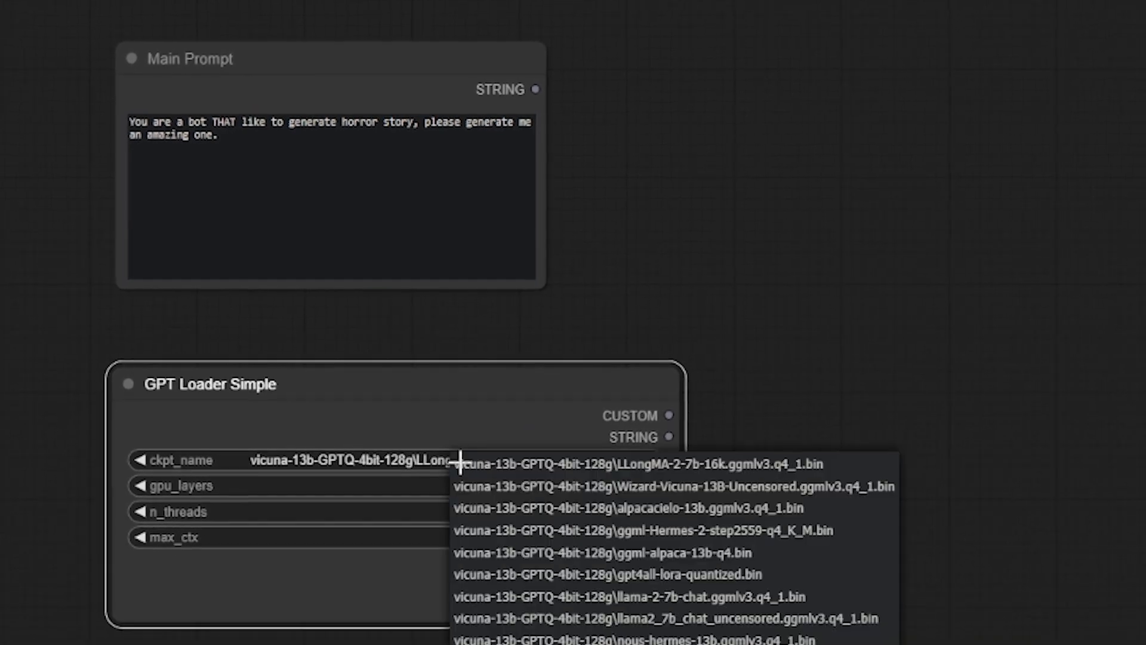
pyautogui.click(610, 523)
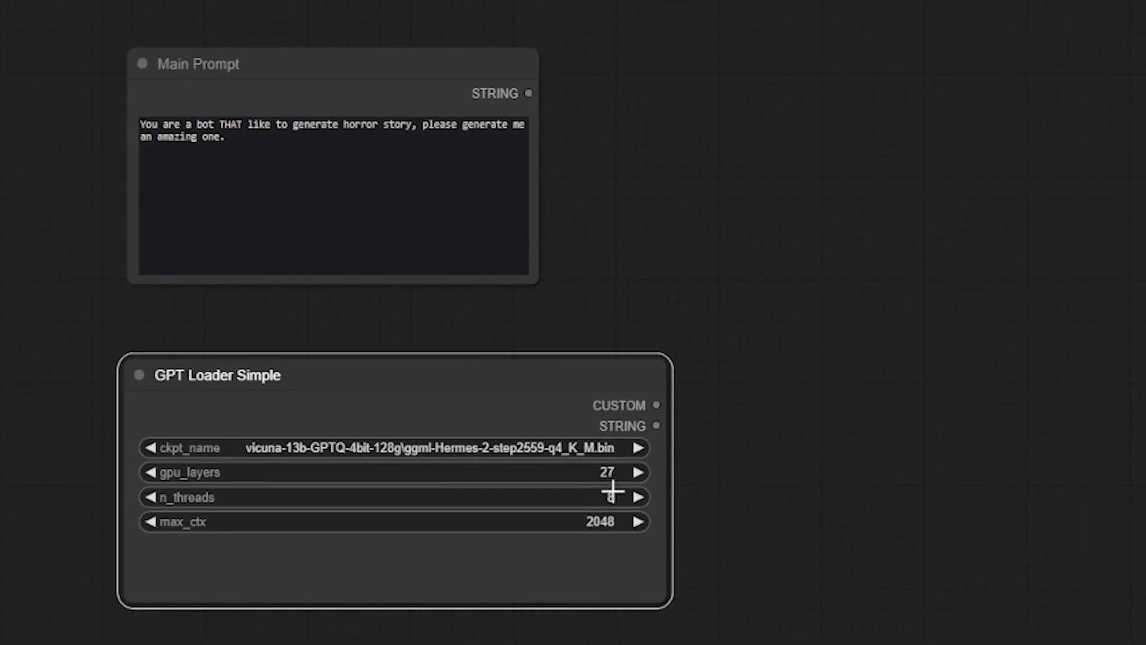
pyautogui.moveTo(525, 371); pyautogui.dragTo(397, 366)
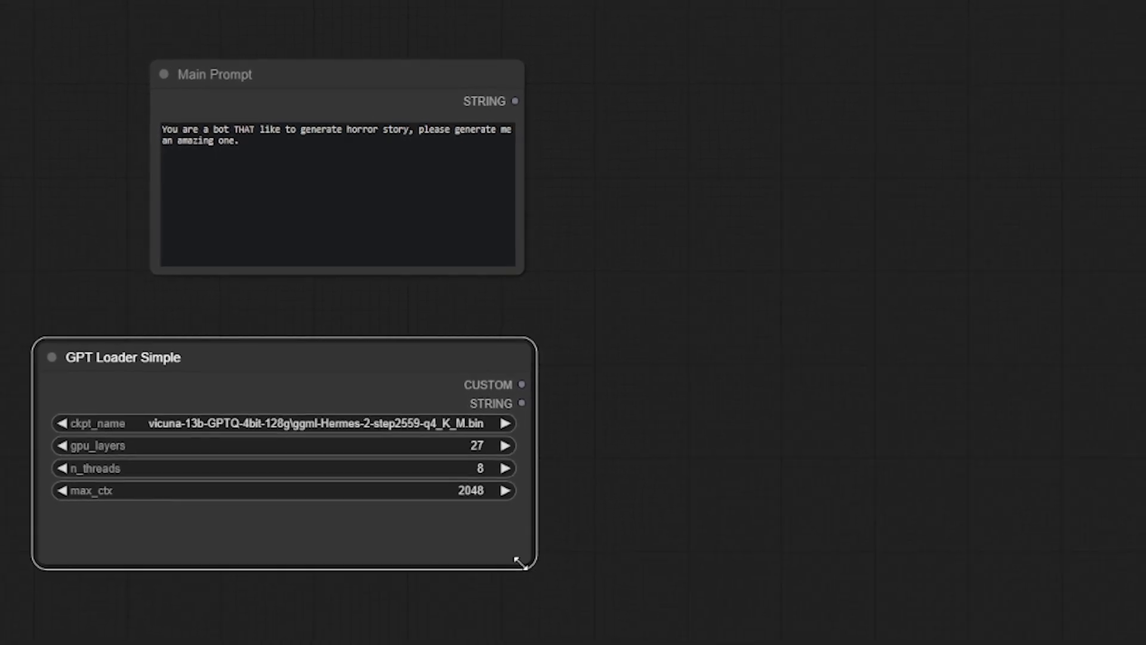
pyautogui.moveTo(519, 561); pyautogui.dragTo(518, 529)
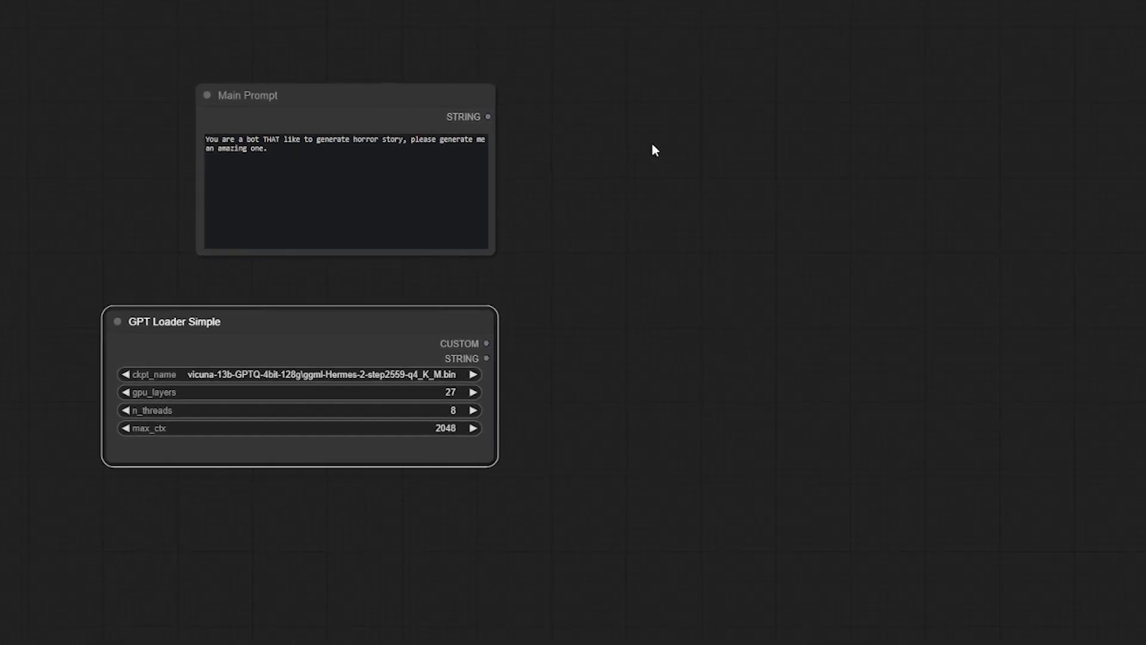
# - Add a GPTSampler node to the right of the Main Prompt node and align it with that node
pyautogui.doubleClick(636, 146)
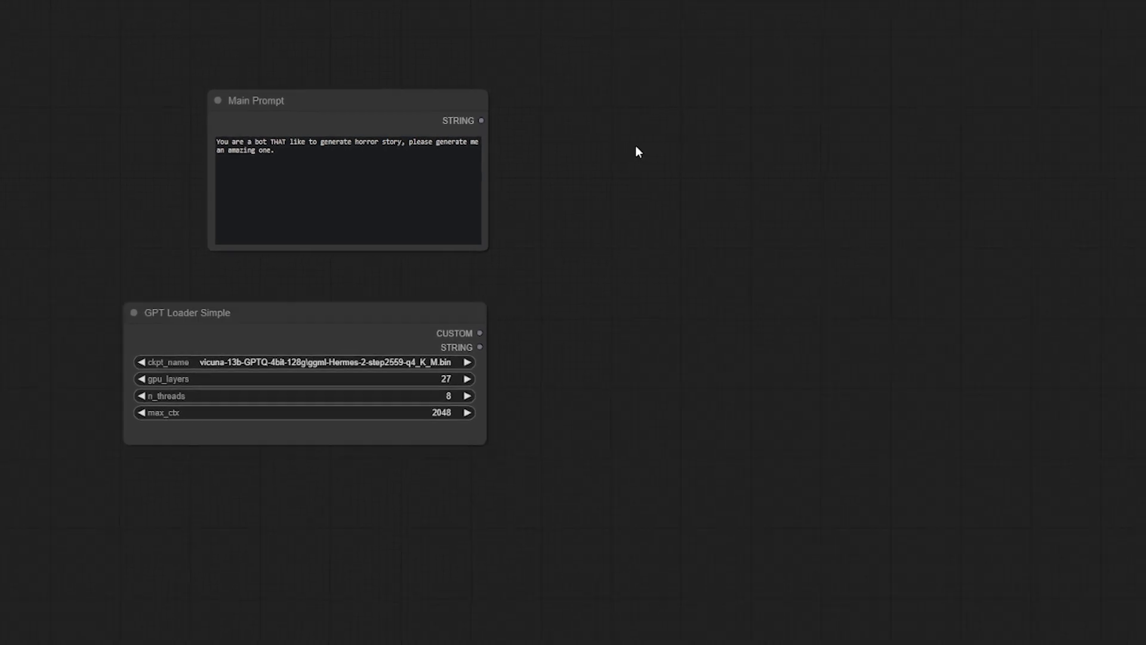
pyautogui.write('gpt')
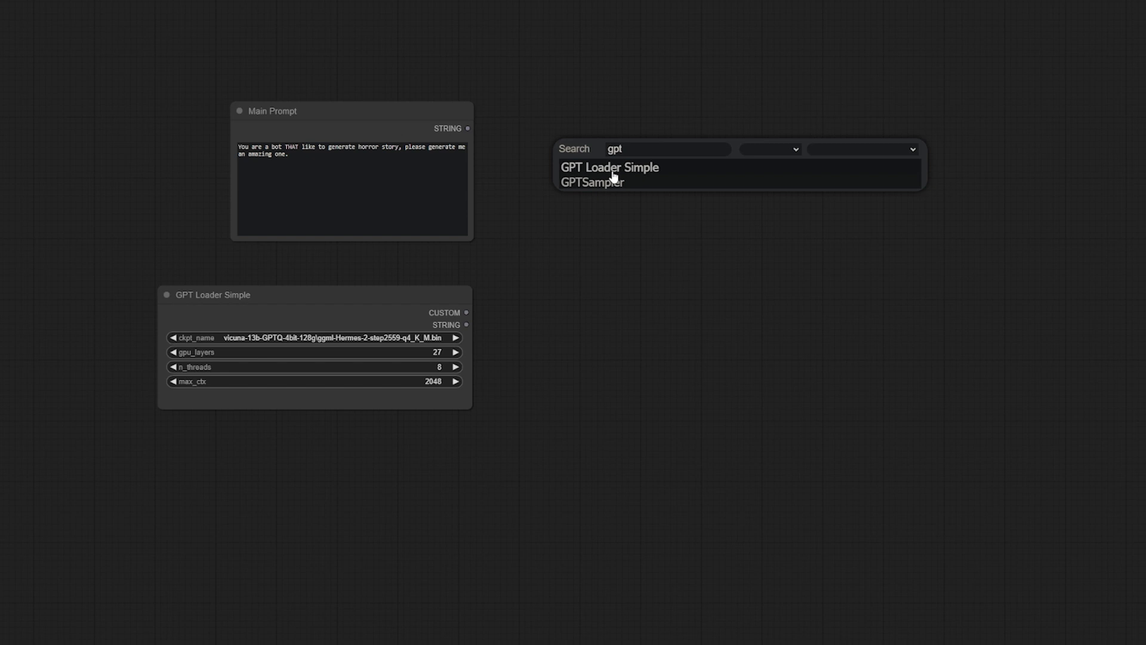
pyautogui.click(606, 183)
pyautogui.moveTo(651, 145); pyautogui.dragTo(650, 113)
# - Connect Main Prompt to the sampler's prompt, and the loader's CUSTOM and STRING outputs to its model and model_path inputs
pyautogui.moveTo(458, 135); pyautogui.dragTo(583, 136)
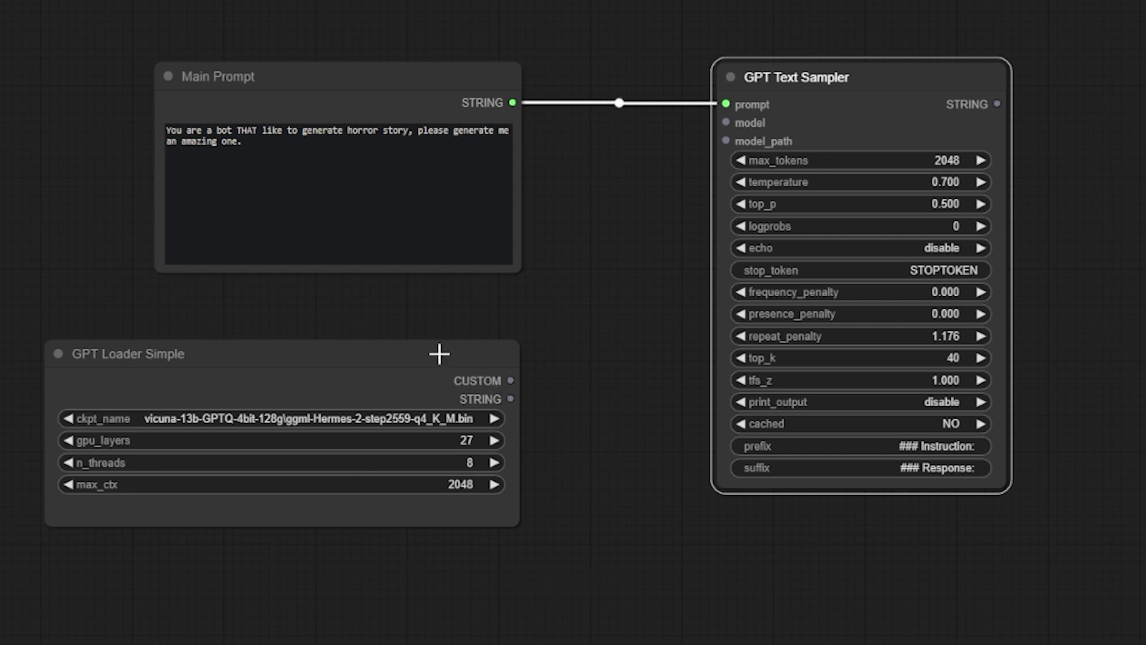
pyautogui.moveTo(509, 379); pyautogui.dragTo(724, 122)
pyautogui.moveTo(510, 399); pyautogui.dragTo(726, 141)
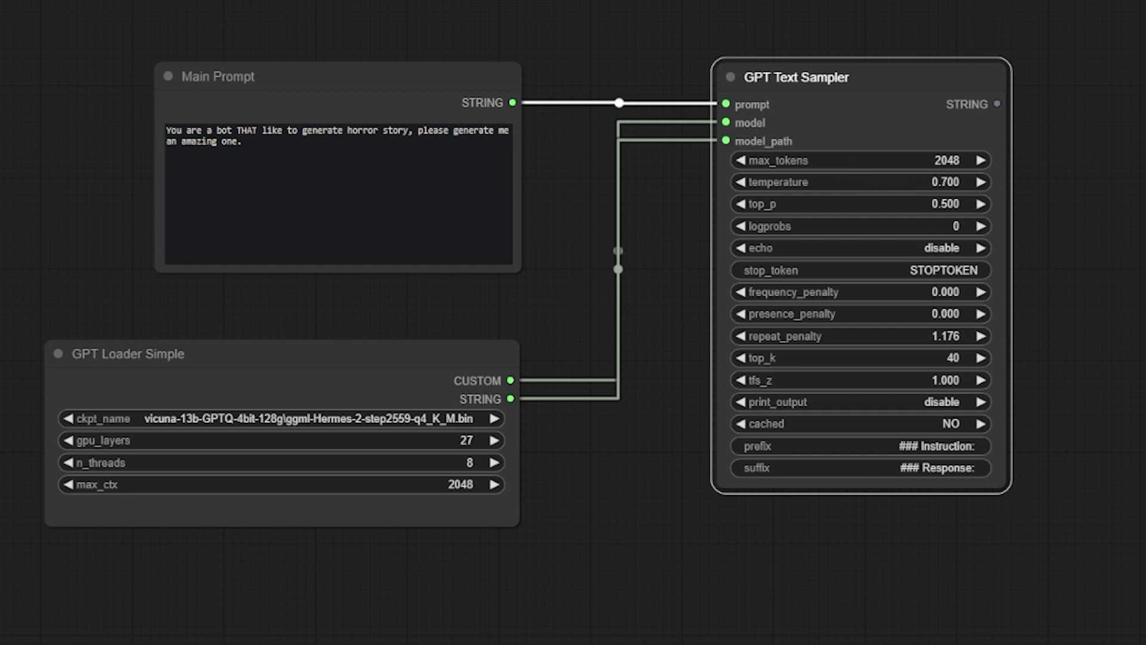
# - Add a ShowText|pysssss node beside the GPT Text Sampler and connect the sampler's STRING output to its text input
pyautogui.doubleClick(637, 230)
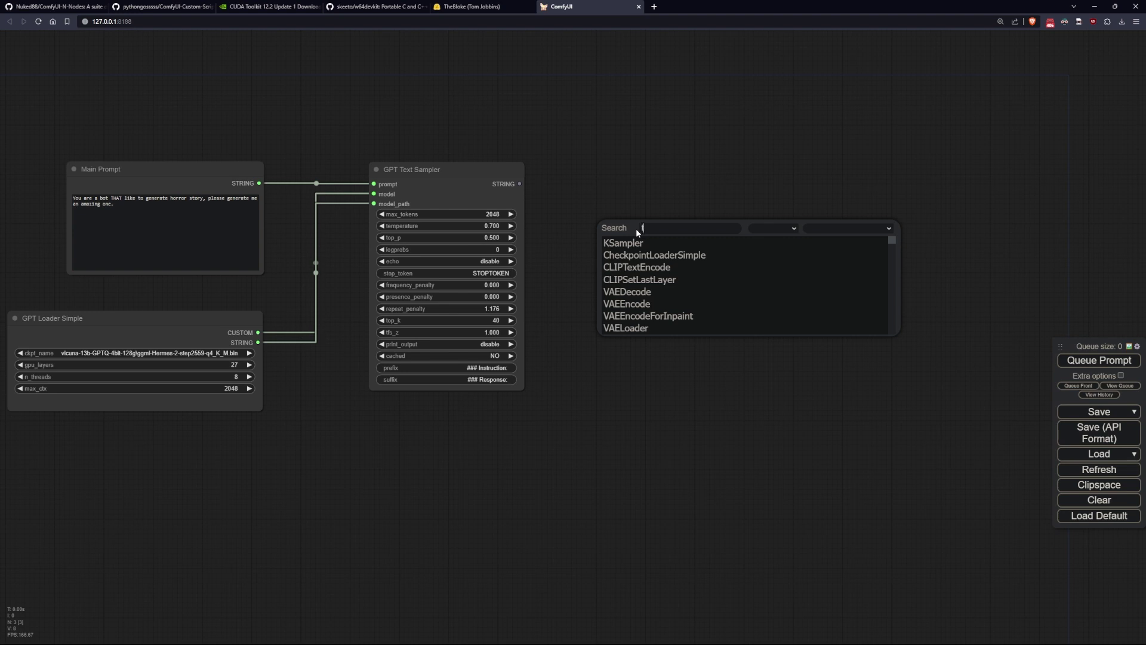
pyautogui.write('te')
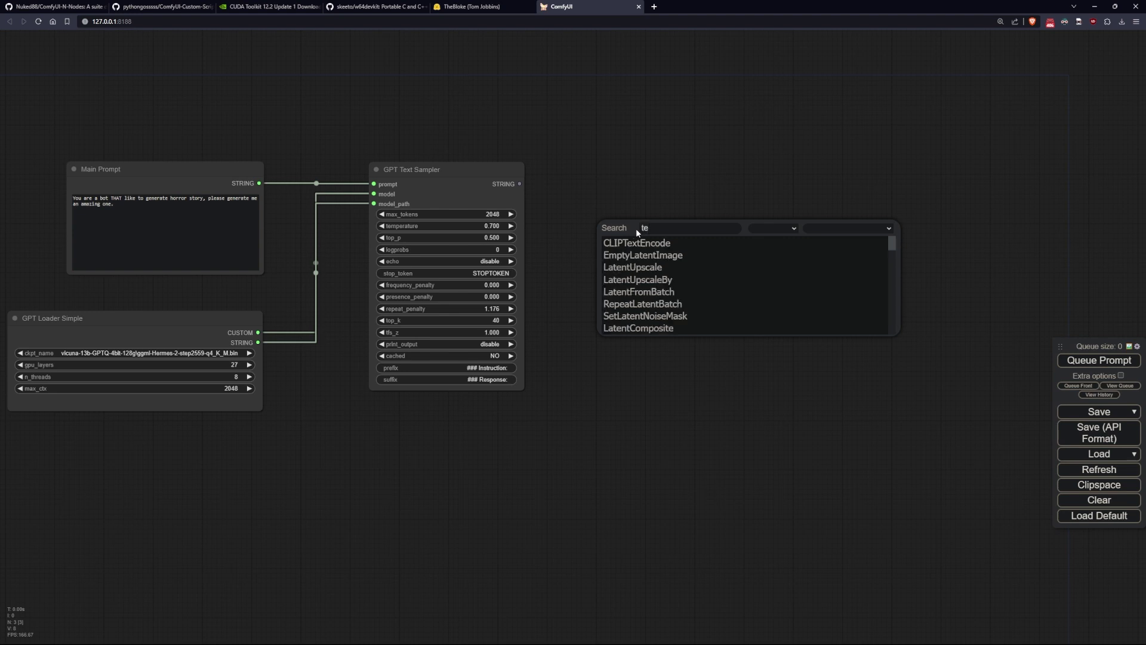
pyautogui.write('show')
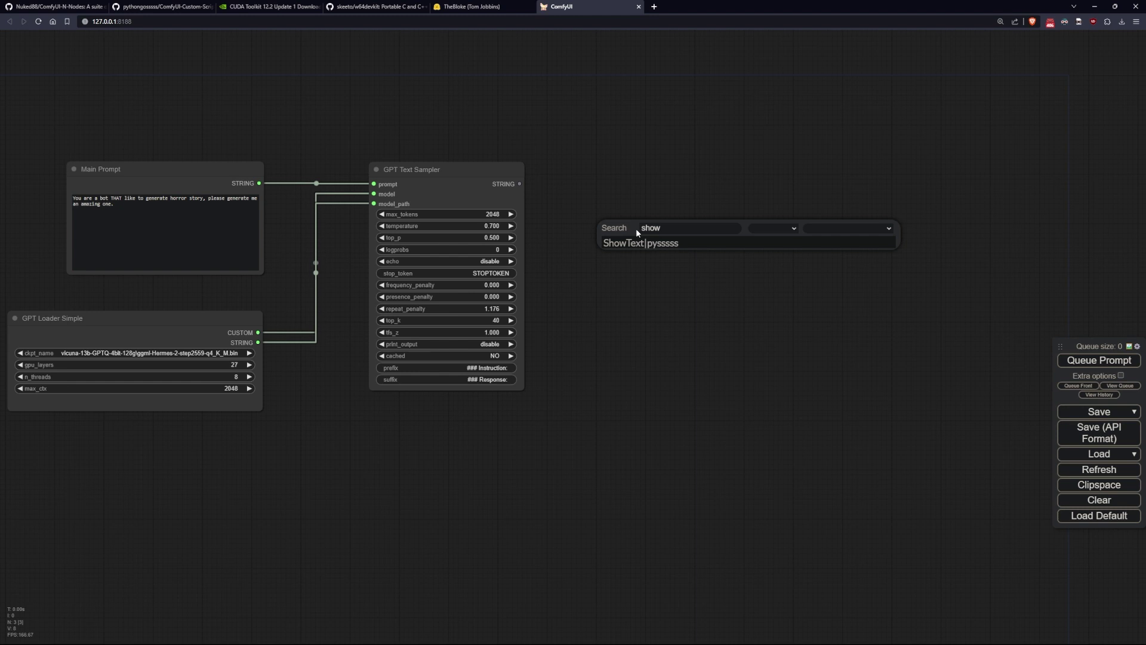
pyautogui.click(623, 245)
pyautogui.moveTo(658, 224); pyautogui.dragTo(588, 171)
pyautogui.moveTo(754, 214); pyautogui.dragTo(527, 266)
# - Add a StringFunction node beside Show Text, with text_b converted to an input fed by Show Text's STRING output
pyautogui.doubleClick(524, 228)
pyautogui.write('str')
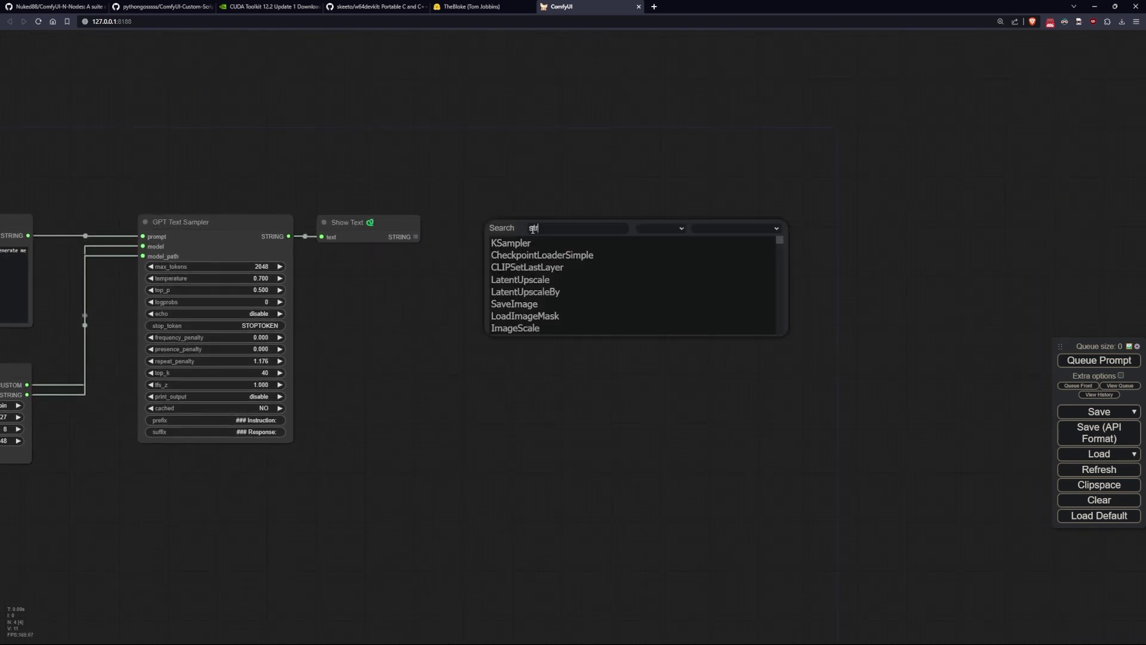
pyautogui.click(549, 256)
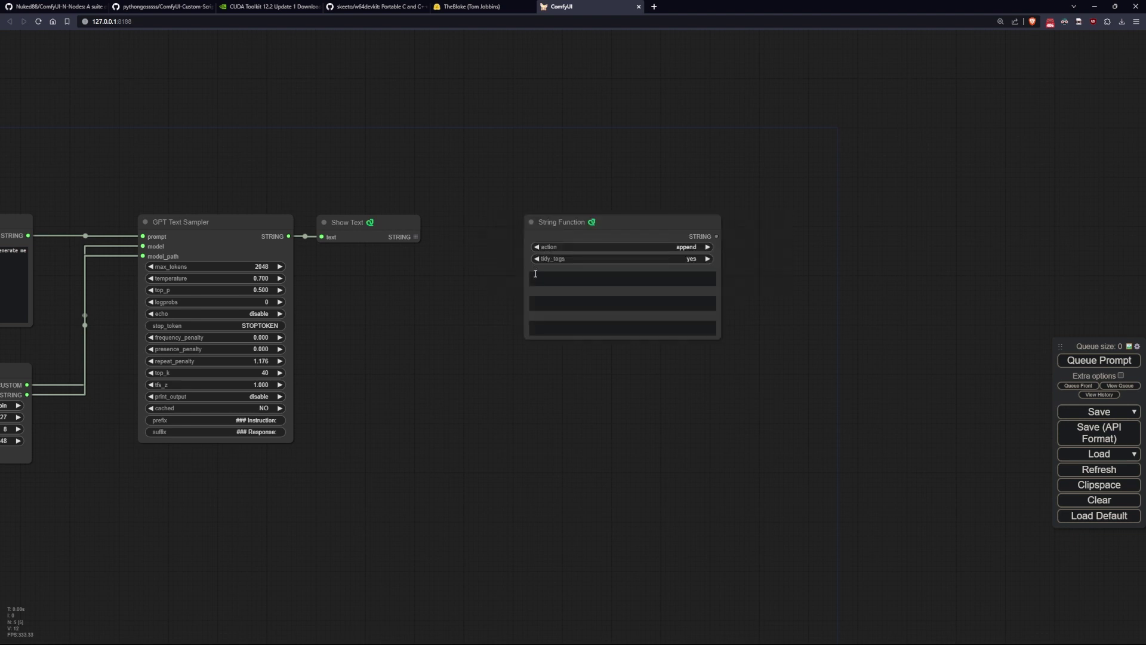
pyautogui.rightClick(526, 270)
pyautogui.click(544, 443)
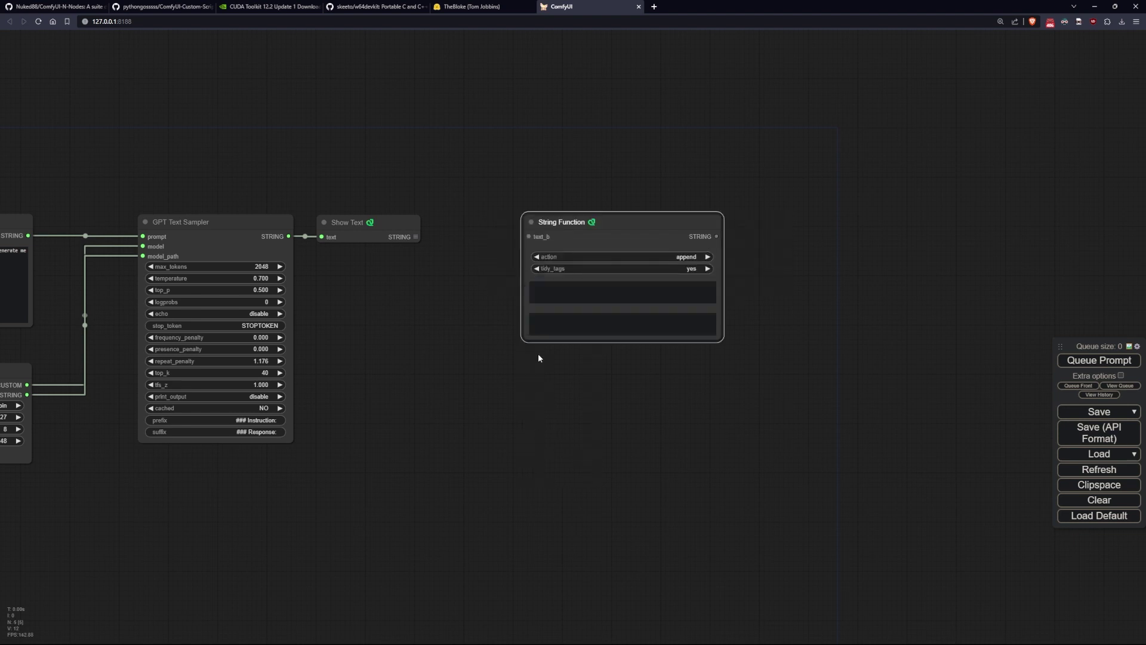
pyautogui.moveTo(417, 238); pyautogui.dragTo(529, 236)
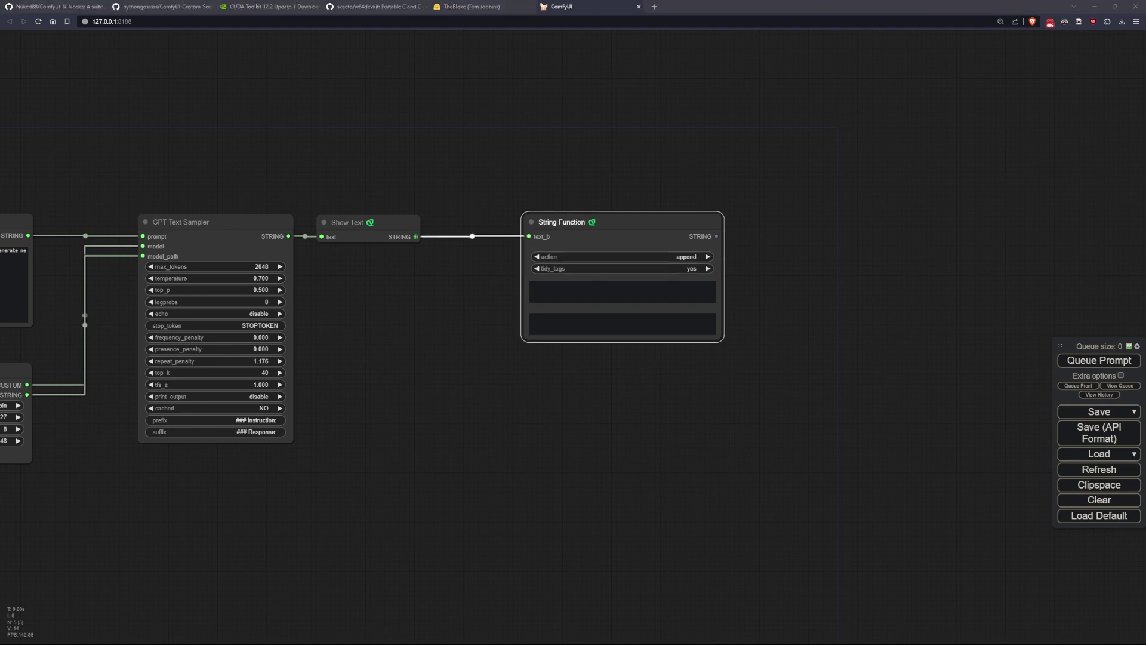
# - Set String Function's first text to "You are a bot THAT like to extract tags from a given text. From this text extract some crucual tags comma separated:"
pyautogui.click(597, 290)
pyautogui.write('You are a bot THAT like to extract tags from a given text. From this text extract some crucual tags comma separated:')
pyautogui.scroll(4, 769, 307)
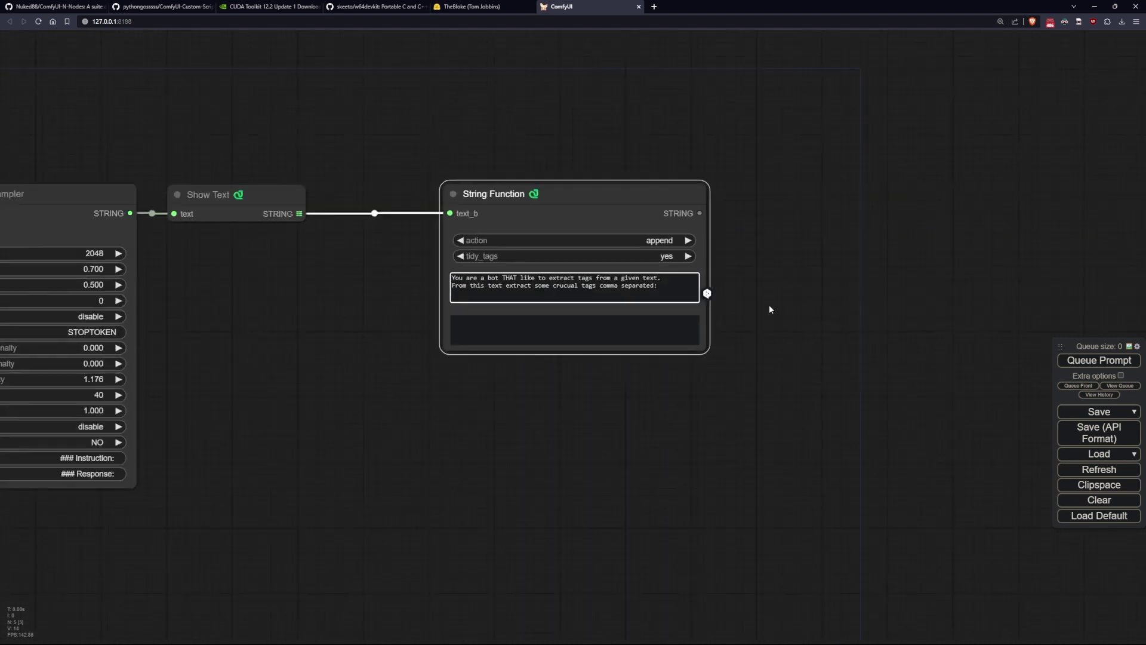
# - Set the String Function node's tidy_tags option to no
pyautogui.click(682, 252)
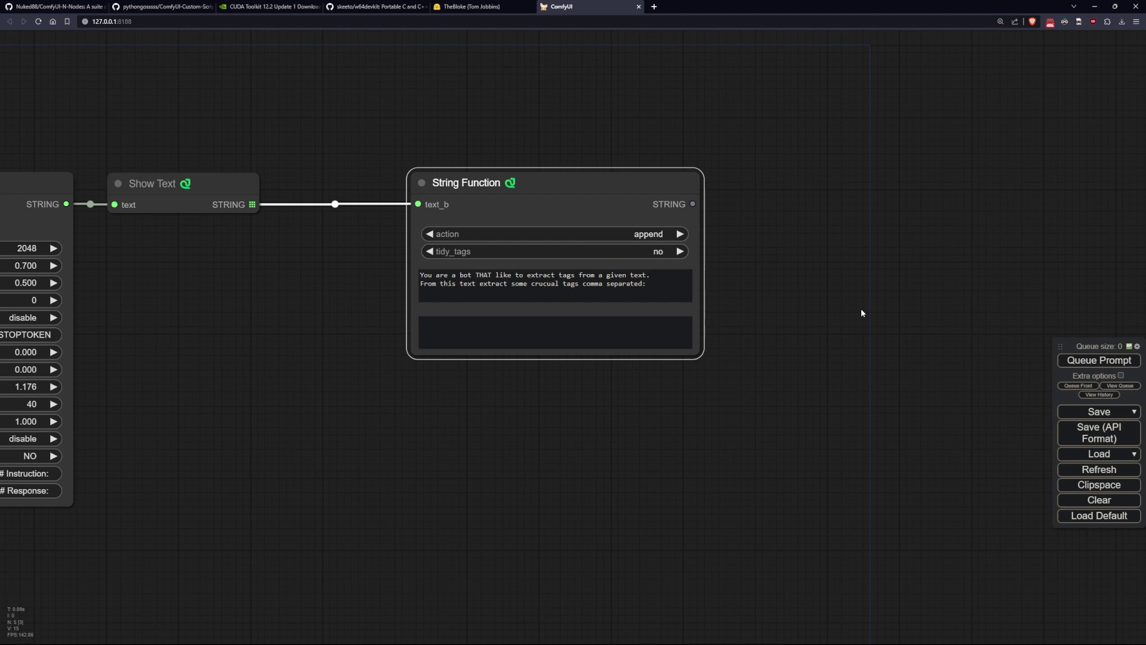
pyautogui.moveTo(861, 308); pyautogui.dragTo(726, 337)
pyautogui.scroll(-3, 521, 339)
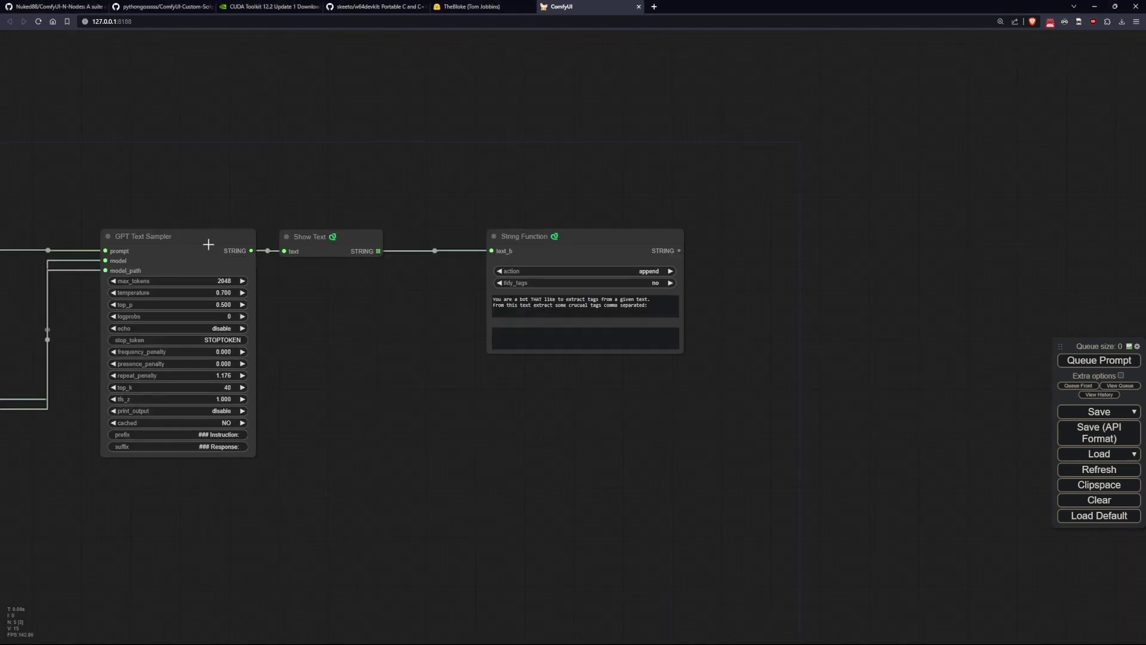
# - Duplicate the GPT Text Sampler beside String Function, feeding its prompt from String Function and its model and model_path from the loader's CUSTOM and STRING outputs
pyautogui.click(203, 242)
pyautogui.hotkey('ctrl', 'c')
pyautogui.hotkey('ctrl', 'v')
pyautogui.moveTo(722, 249); pyautogui.dragTo(750, 251)
pyautogui.moveTo(409, 449); pyautogui.dragTo(583, 453)
pyautogui.moveTo(168, 391); pyautogui.dragTo(926, 251)
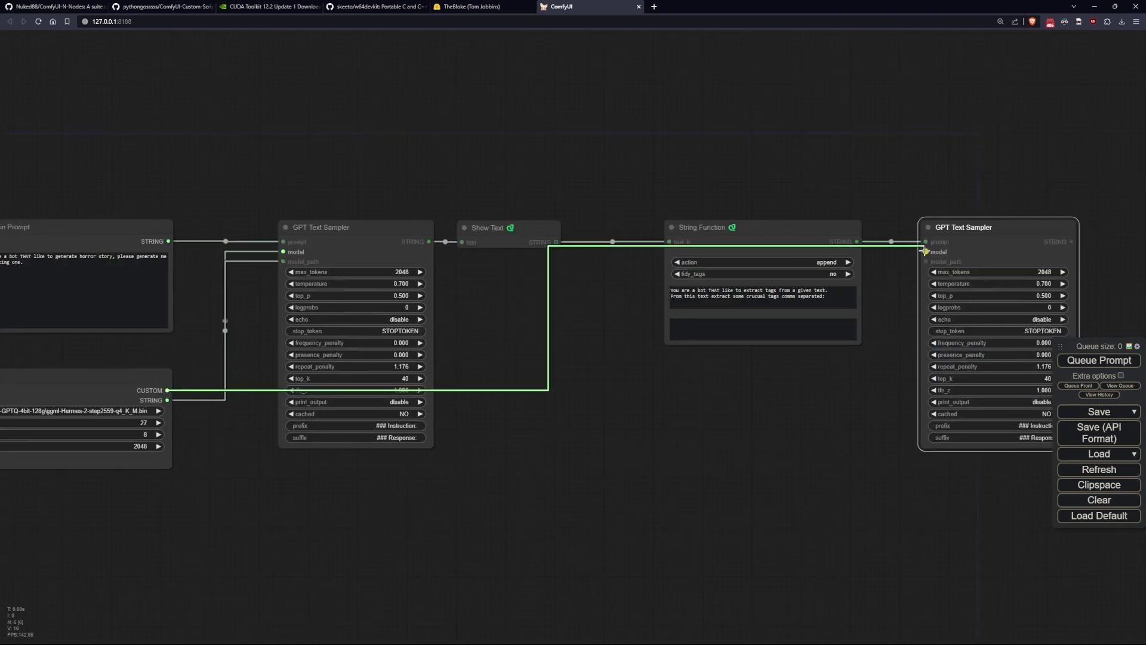
pyautogui.moveTo(169, 400); pyautogui.dragTo(926, 262)
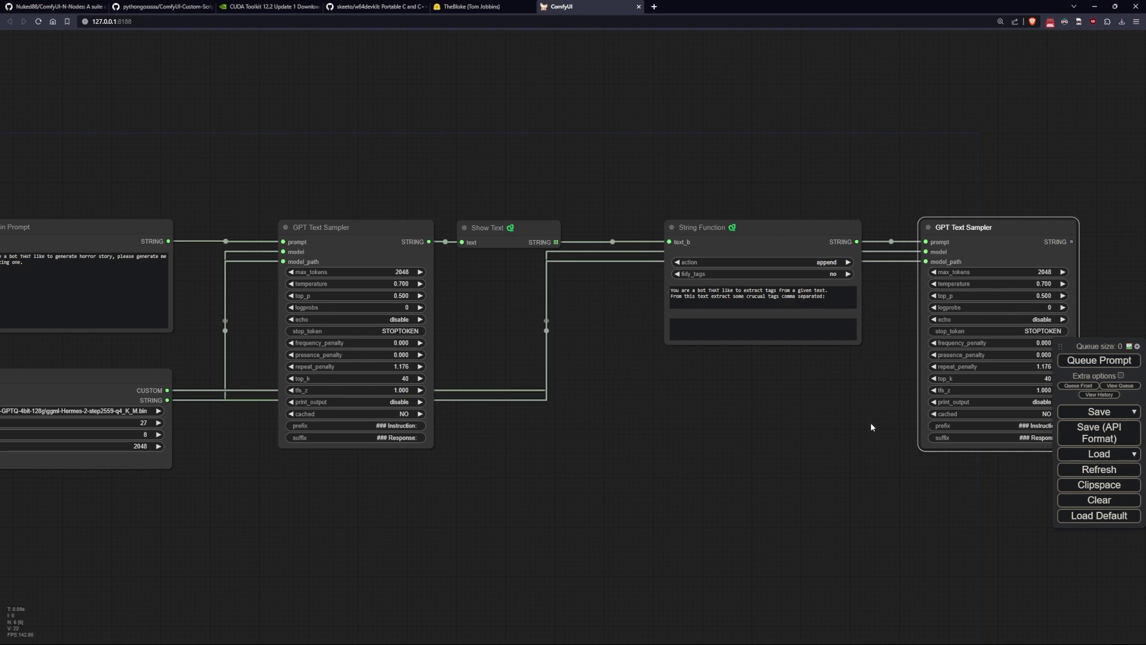
# - Duplicate the Show Text node beside the second GPT Text Sampler and connect the sampler's STRING output to its text input
pyautogui.moveTo(869, 426); pyautogui.dragTo(299, 398)
pyautogui.moveTo(652, 277); pyautogui.dragTo(777, 265)
pyautogui.moveTo(80, 188); pyautogui.dragTo(734, 179)
pyautogui.moveTo(670, 197); pyautogui.dragTo(628, 201)
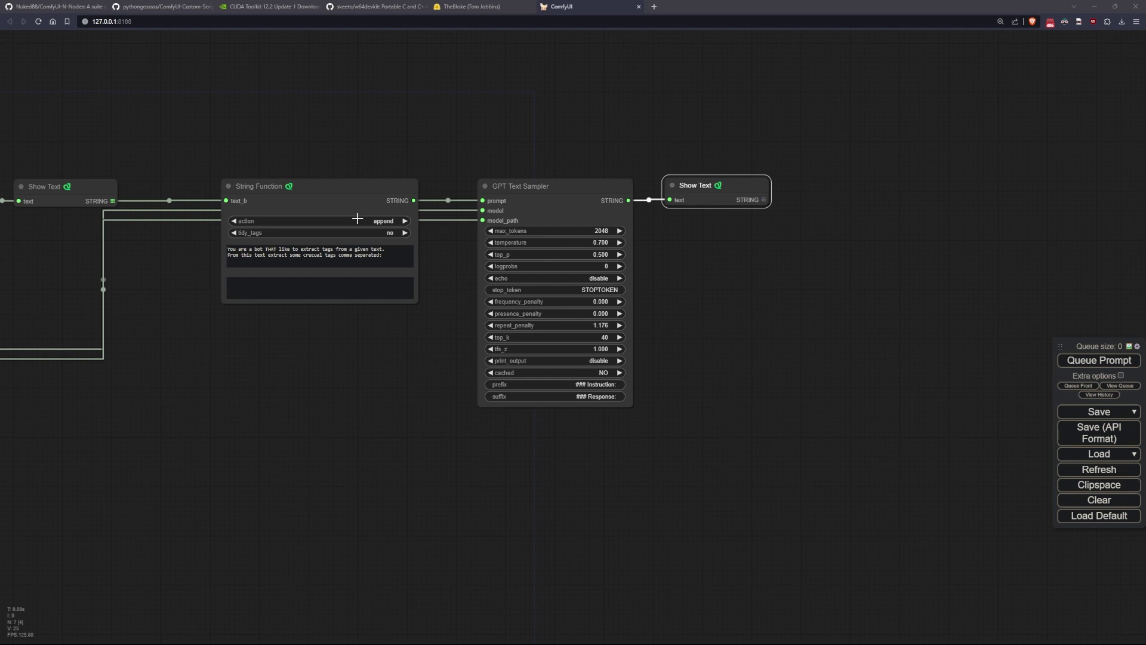
# - Duplicate String Function beside the second Show Text, clear its first text, and convert text_a to an input
pyautogui.moveTo(340, 189); pyautogui.dragTo(850, 189)
pyautogui.click(878, 258)
pyautogui.hotkey('ctrl', 'a')
pyautogui.press('BackSpace')
pyautogui.rightClick(798, 260)
pyautogui.click(805, 419)
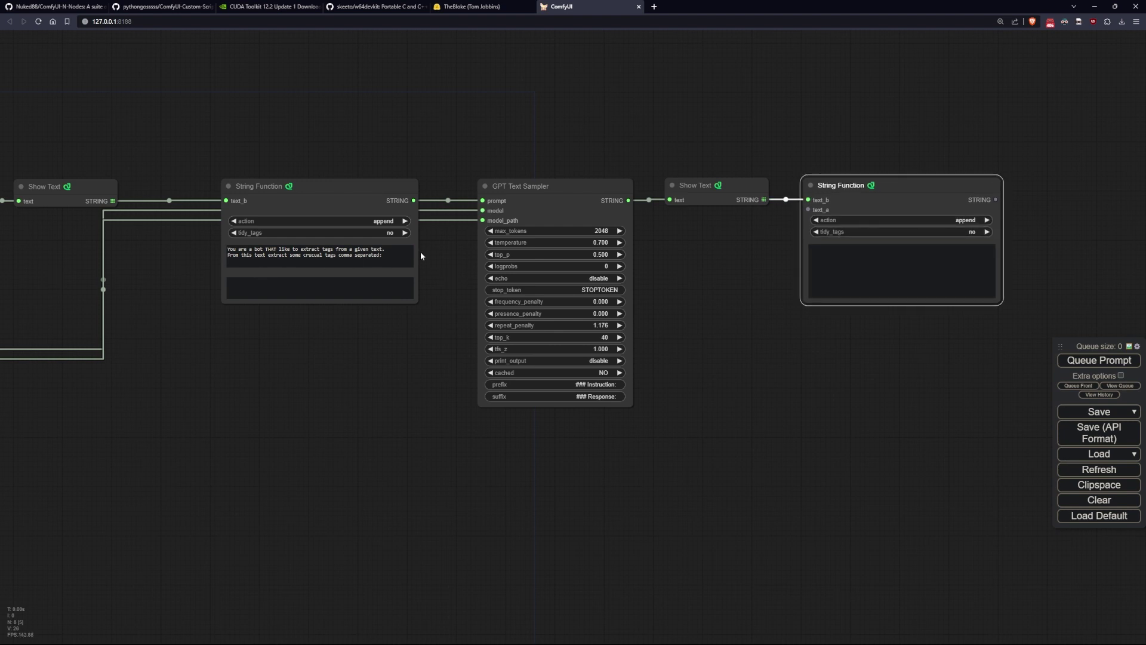
# - Add a String Variable node containing "masterpiace, best image," below the second Show Text and connect it to the second String Function's text_a
pyautogui.moveTo(315, 361); pyautogui.dragTo(280, 419)
pyautogui.doubleClick(614, 157)
pyautogui.write('string')
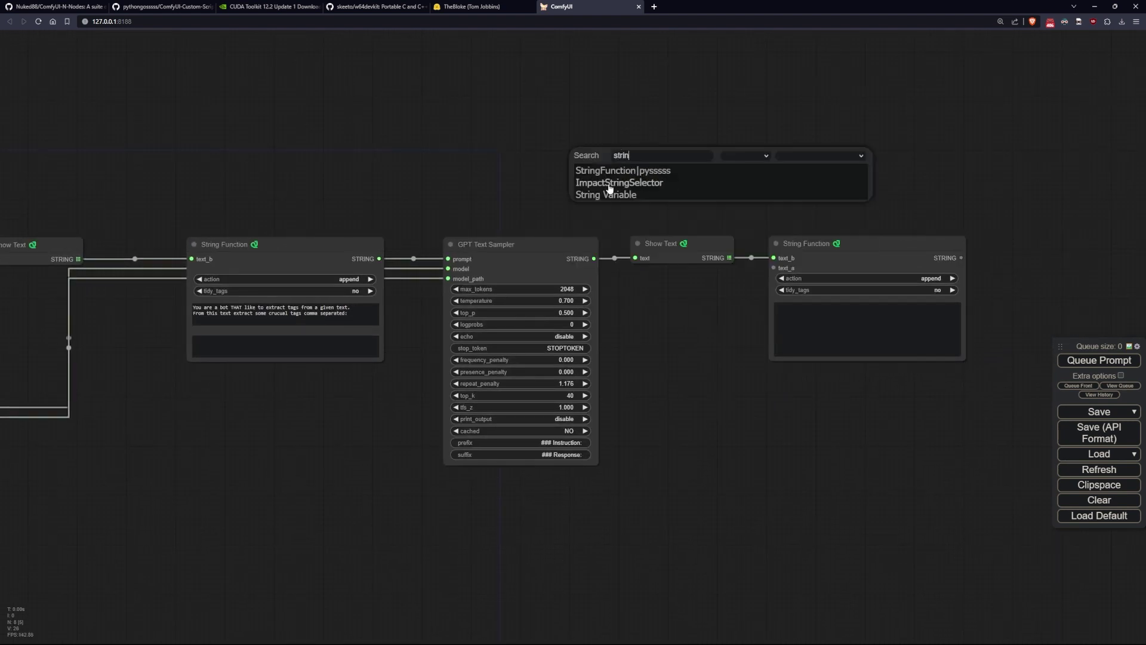
pyautogui.click(610, 194)
pyautogui.moveTo(687, 151); pyautogui.dragTo(618, 323)
pyautogui.moveTo(736, 339); pyautogui.dragTo(830, 243)
pyautogui.moveTo(660, 320); pyautogui.dragTo(696, 283)
pyautogui.moveTo(776, 392); pyautogui.dragTo(744, 386)
pyautogui.moveTo(672, 288); pyautogui.dragTo(702, 284)
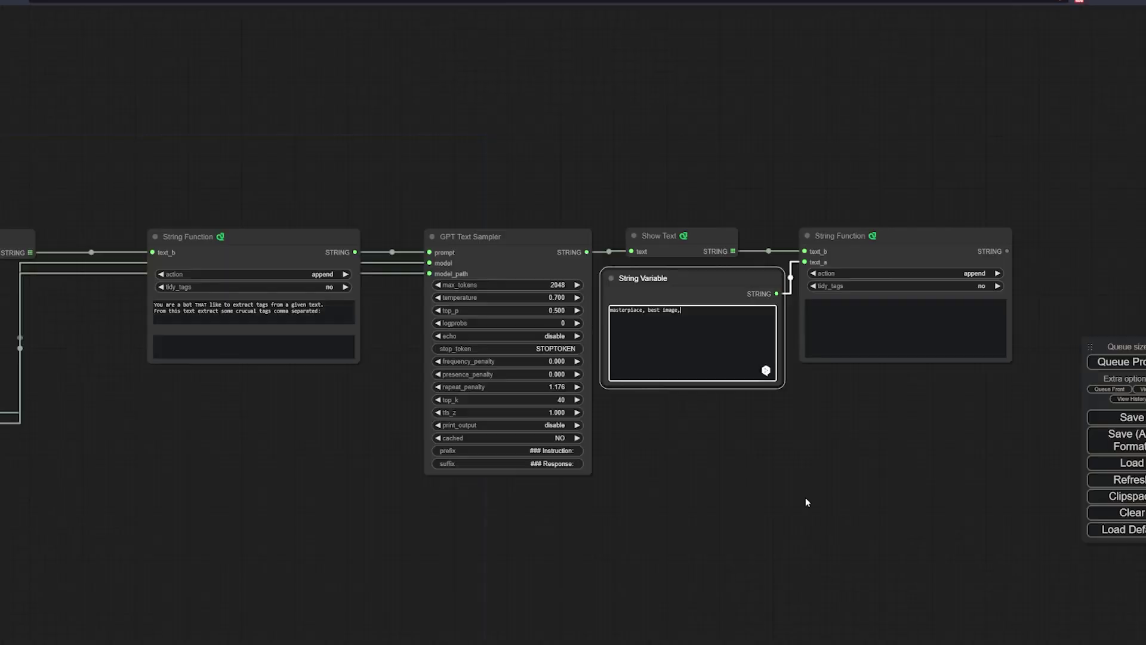
pyautogui.moveTo(806, 500); pyautogui.dragTo(348, 485)
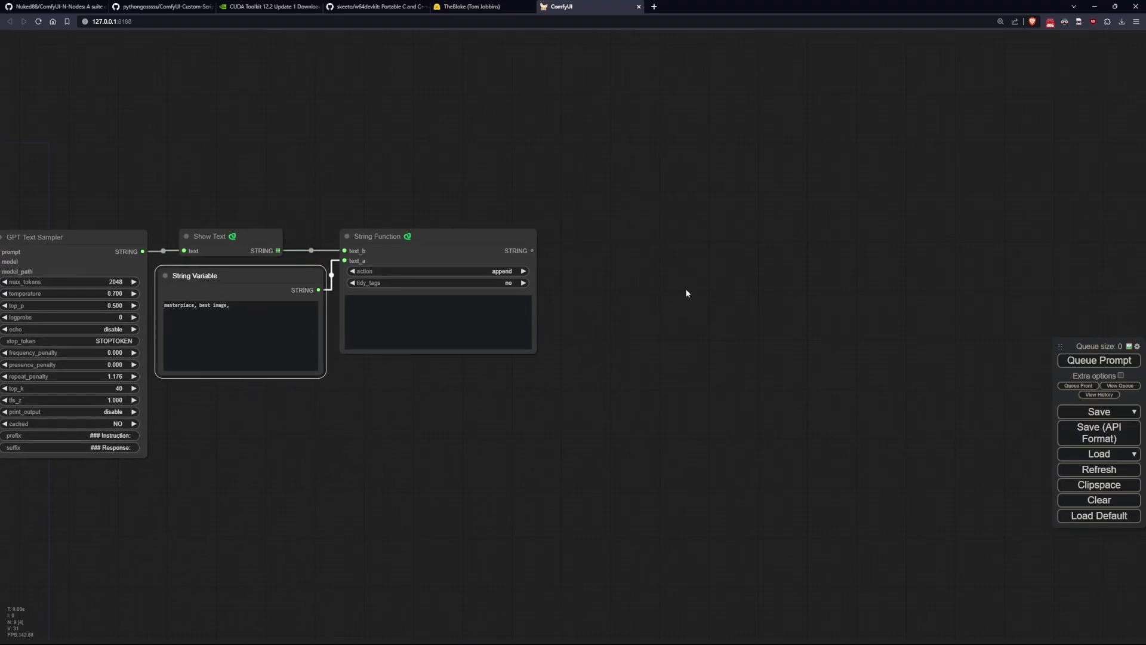
# - Add a CLIP Text Encode node with text converted to an input, fed by the second String Function's STRING output
pyautogui.doubleClick(704, 234)
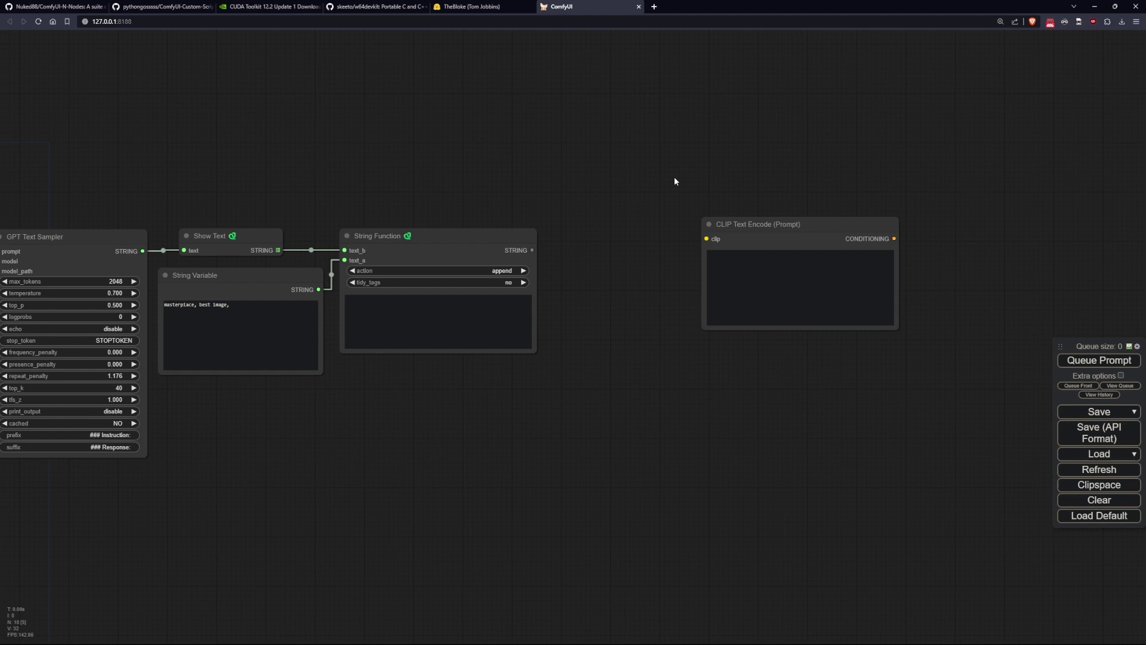
pyautogui.rightClick(670, 233)
pyautogui.moveTo(762, 225); pyautogui.dragTo(675, 217)
pyautogui.click(700, 379)
pyautogui.moveTo(531, 251); pyautogui.dragTo(616, 244)
pyautogui.moveTo(456, 237); pyautogui.dragTo(483, 236)
pyautogui.moveTo(671, 220); pyautogui.dragTo(742, 228)
# - Duplicate the CLIP Text Encode node directly below the original
pyautogui.moveTo(762, 370); pyautogui.dragTo(496, 339)
pyautogui.keyDown('alt'); pyautogui.moveTo(493, 196); pyautogui.dragTo(491, 346); pyautogui.keyUp('alt')
pyautogui.moveTo(358, 370); pyautogui.dragTo(643, 383)
# - Add a Load Checkpoint node using meinamix_meinaV10.safetensors and connect its CLIP output to both CLIP Text Encode nodes
pyautogui.doubleClick(414, 148)
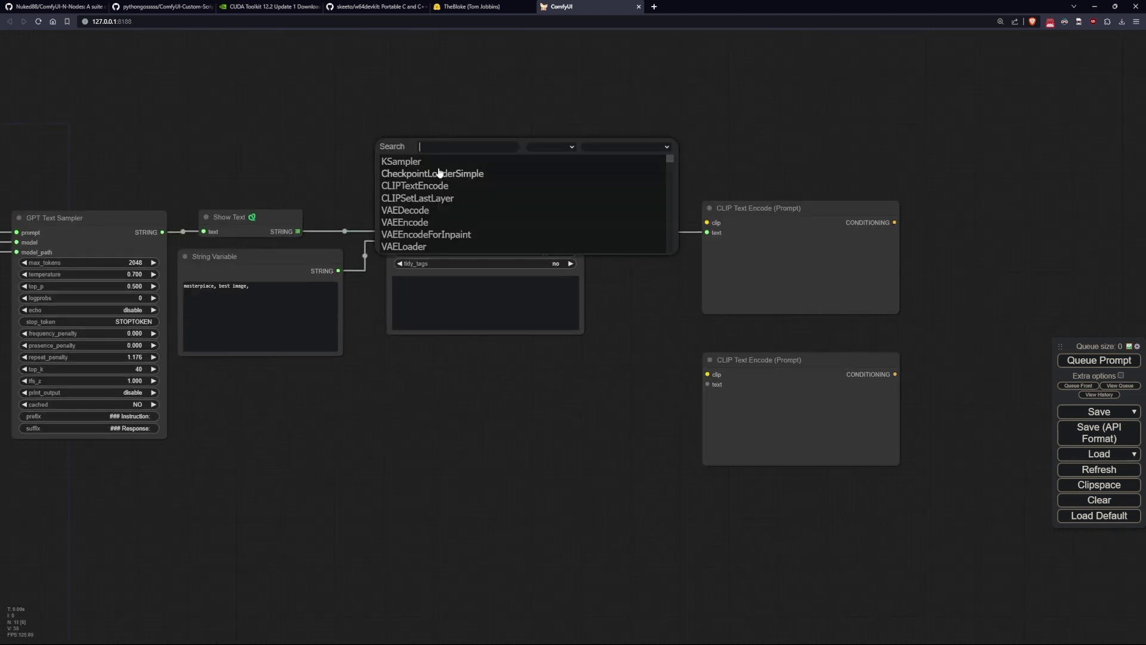
pyautogui.click(440, 174)
pyautogui.click(523, 187)
pyautogui.click(562, 236)
pyautogui.moveTo(565, 165); pyautogui.dragTo(708, 375)
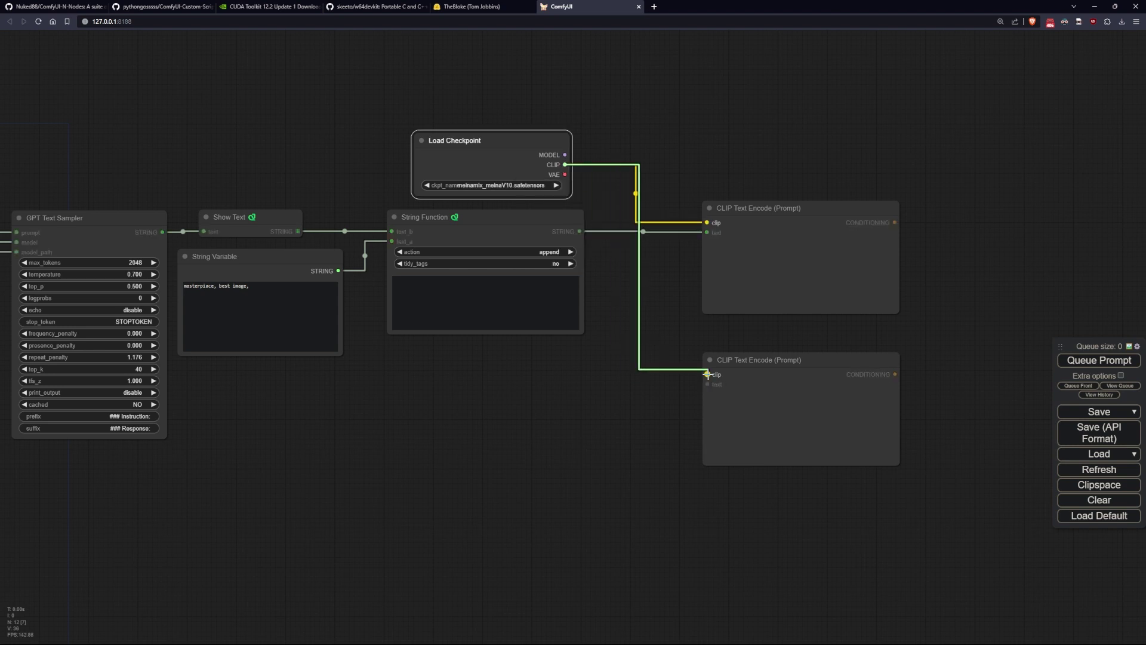
# - Add another String Variable node below the second String Function with the text "deformed, bed, artifacts"
pyautogui.moveTo(408, 428); pyautogui.dragTo(391, 393)
pyautogui.doubleClick(390, 393)
pyautogui.write('string')
pyautogui.click(421, 420)
pyautogui.click(425, 422)
pyautogui.write('deformed, bed, artifacts')
# - Color the new String Variable node red and title it "Negative Prompt"
pyautogui.rightClick(456, 391)
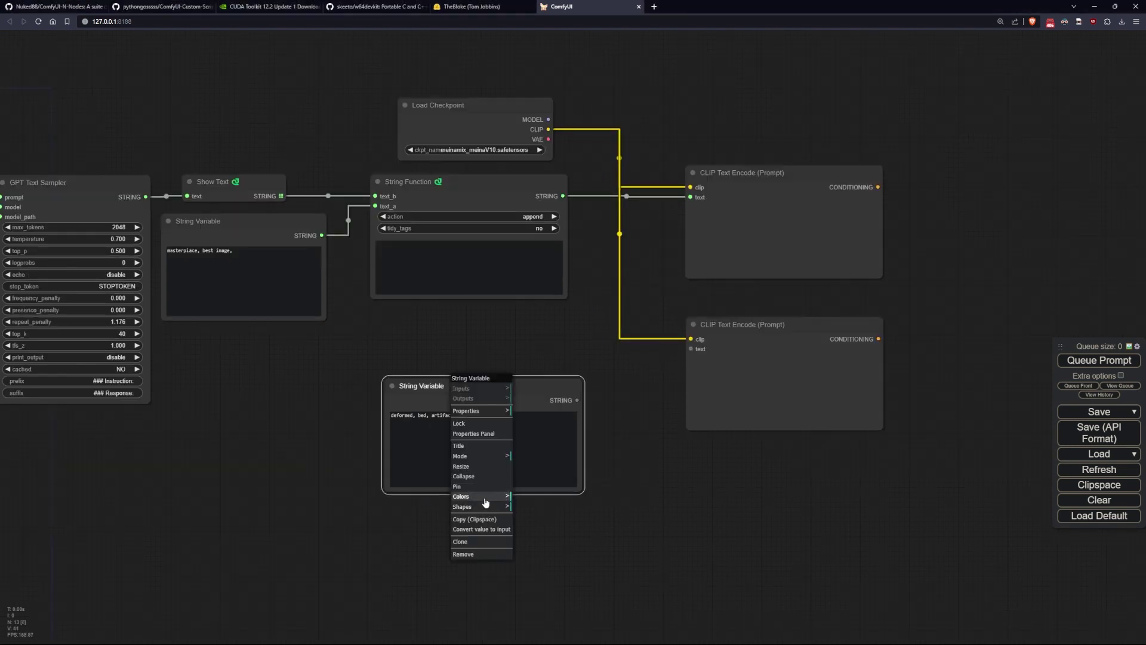
pyautogui.click(485, 497)
pyautogui.click(533, 507)
pyautogui.rightClick(474, 392)
pyautogui.click(480, 452)
pyautogui.write('Negative Prompt')
pyautogui.press('Return')
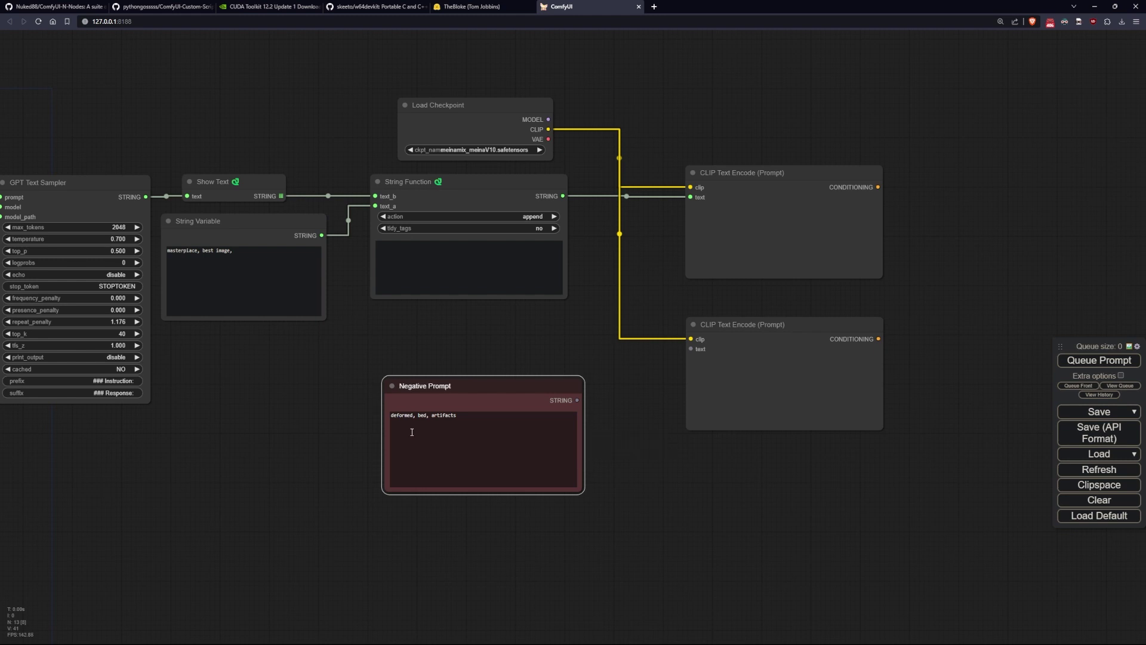
# - Shrink the Negative Prompt node and connect its STRING output to the lower CLIP Text Encode's text input
pyautogui.moveTo(540, 463); pyautogui.dragTo(504, 443)
pyautogui.moveTo(472, 387); pyautogui.dragTo(691, 349)
# - Add a KSampler and connect the upper CLIP Text Encode's conditioning to positive and the lower one's to negative
pyautogui.moveTo(671, 418); pyautogui.dragTo(278, 440)
pyautogui.doubleClick(632, 276)
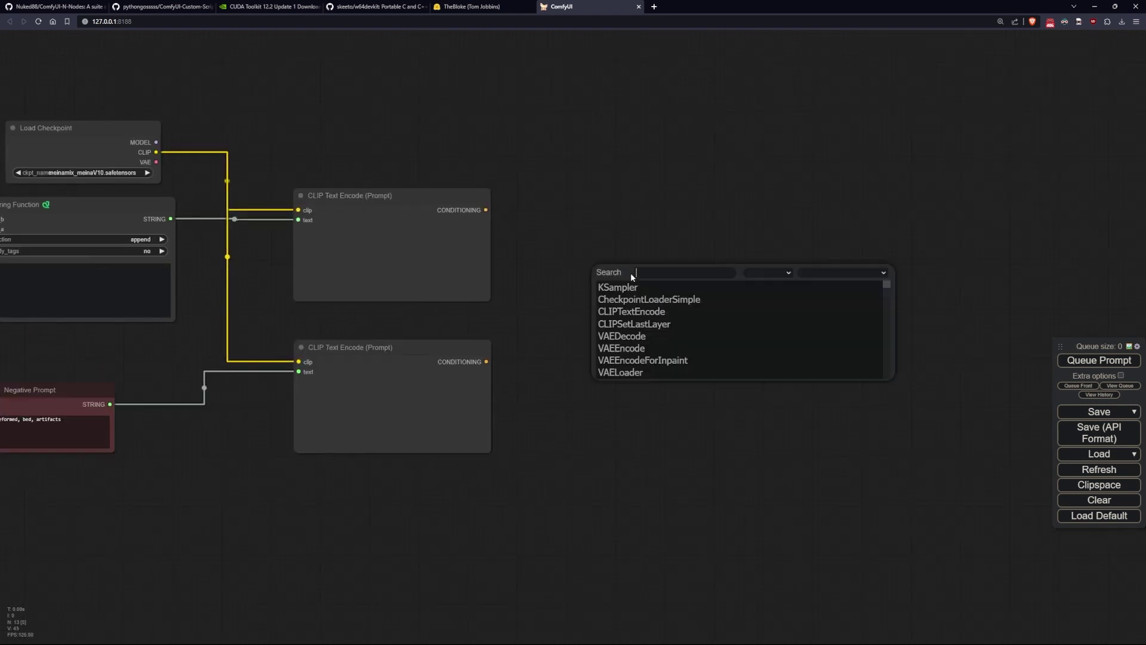
pyautogui.click(629, 288)
pyautogui.moveTo(485, 209); pyautogui.dragTo(636, 291)
pyautogui.moveTo(486, 362); pyautogui.dragTo(636, 300)
# - Collapse both CLIP Text Encode nodes
pyautogui.click(430, 251)
pyautogui.keyDown('ctrl'); pyautogui.click(403, 378); pyautogui.keyUp('ctrl')
pyautogui.rightClick(403, 380)
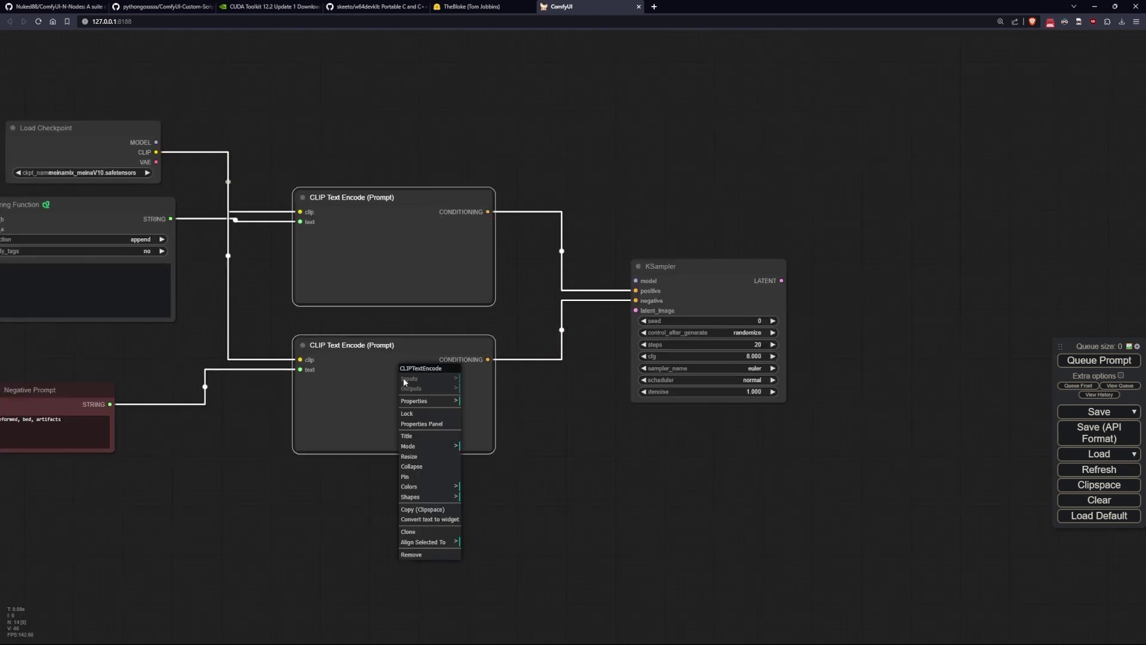
pyautogui.click(413, 469)
# - Connect Load Checkpoint's MODEL output to the KSampler and add an Empty Latent Image node feeding its latent_image input
pyautogui.moveTo(698, 270); pyautogui.dragTo(566, 247)
pyautogui.moveTo(156, 142); pyautogui.dragTo(445, 435)
pyautogui.click(463, 506)
# - Add a VAE Decode node from the KSampler's LATENT output and connect Load Checkpoint's VAE output to its vae input
pyautogui.moveTo(247, 318); pyautogui.dragTo(70, 358)
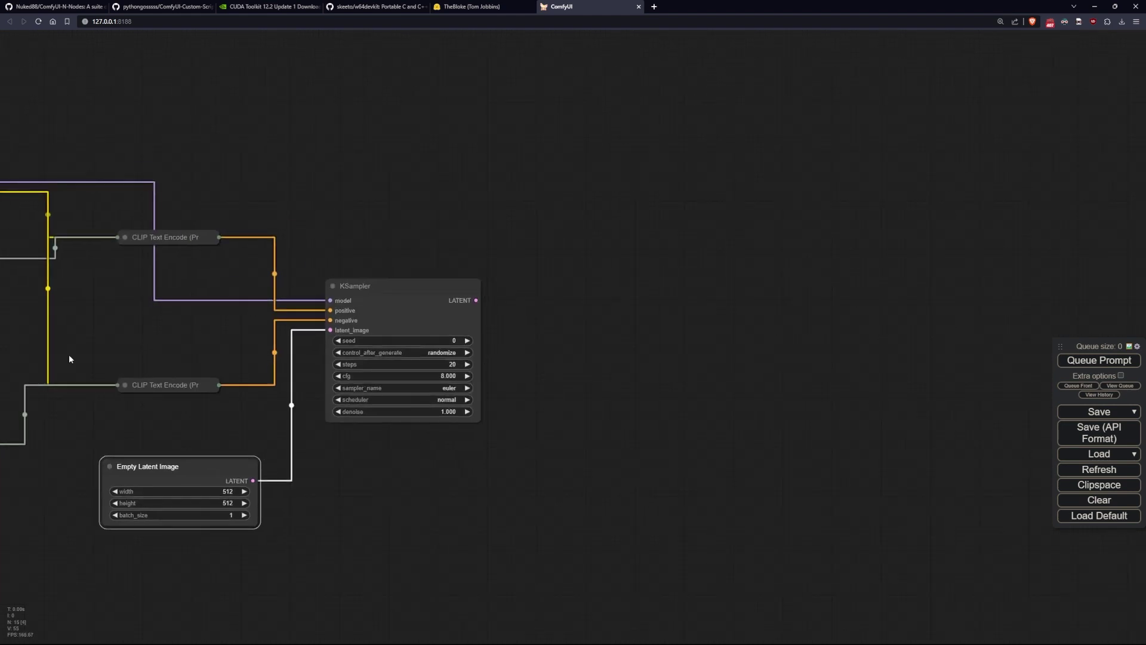
pyautogui.moveTo(476, 301); pyautogui.dragTo(547, 298)
pyautogui.click(567, 346)
pyautogui.moveTo(566, 248); pyautogui.dragTo(652, 219)
pyautogui.moveTo(64, 174); pyautogui.dragTo(639, 287)
# - Add a Preview Image node fed by the VAE Decode's IMAGE output
pyautogui.moveTo(667, 266); pyautogui.dragTo(427, 285)
pyautogui.moveTo(426, 285); pyautogui.dragTo(502, 290)
pyautogui.click(553, 328)
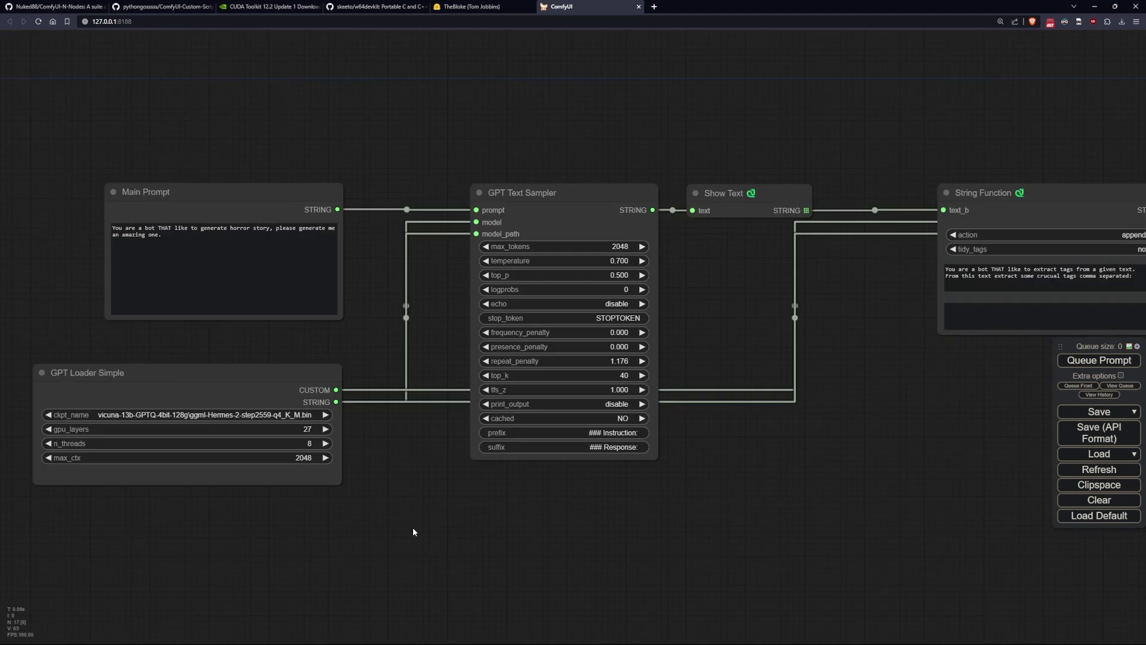
# - Queue the workflow and examine the generated story as the nodes execute
pyautogui.hotkey('ctrl', 'Return')
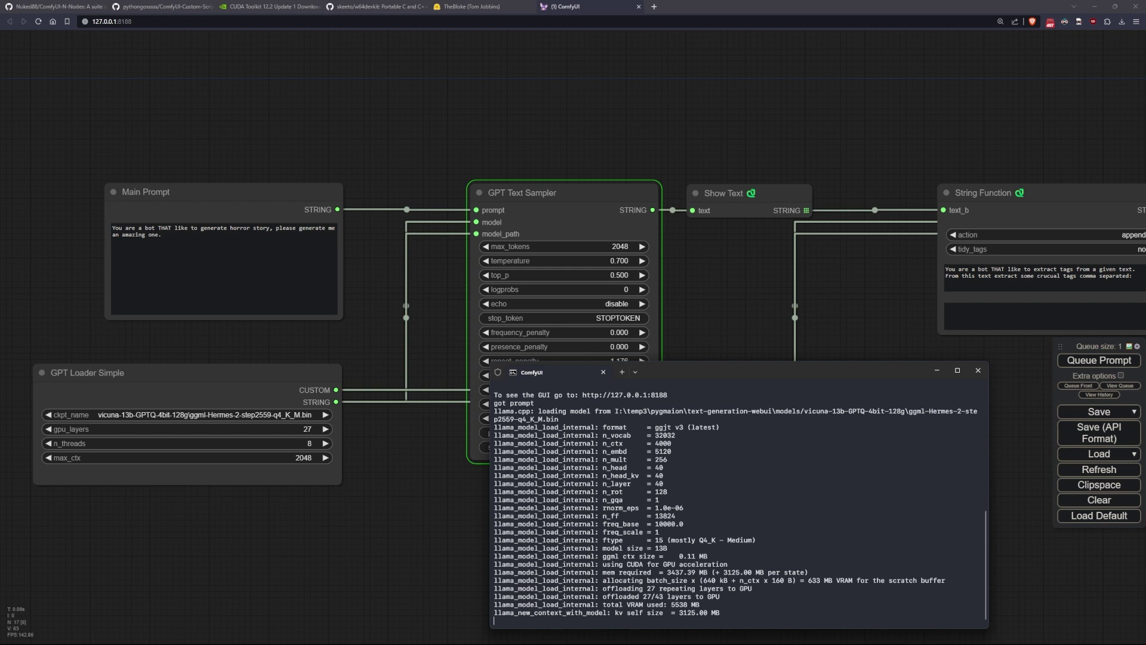
pyautogui.scroll(3, 601, 411)
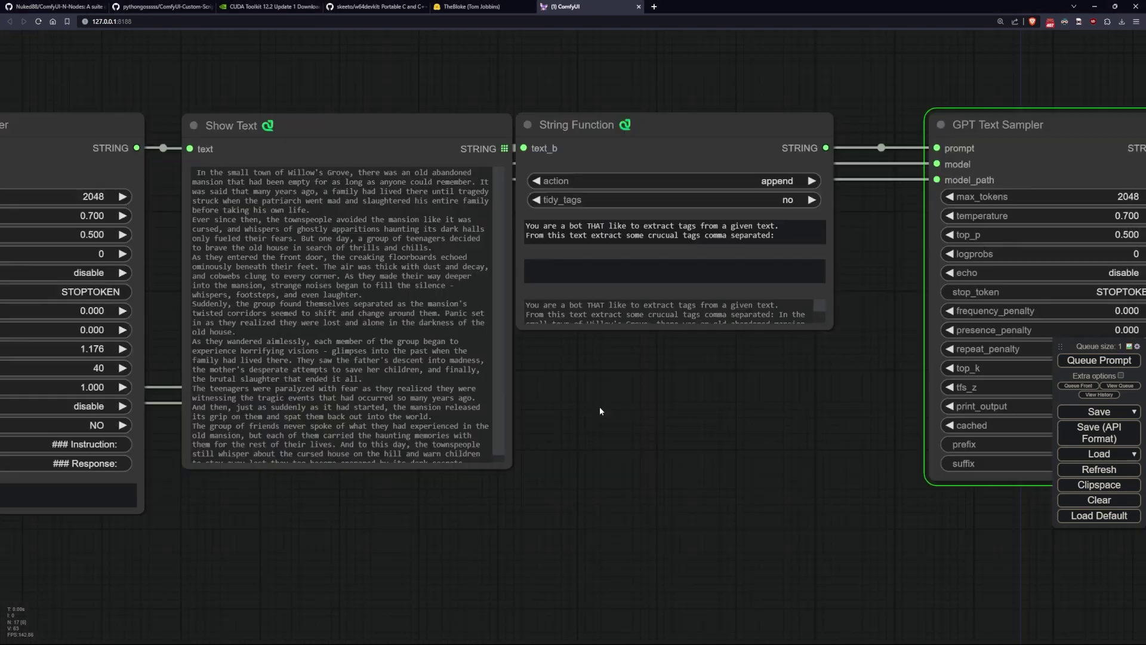
pyautogui.moveTo(602, 411); pyautogui.dragTo(256, 419)
pyautogui.moveTo(974, 529); pyautogui.dragTo(459, 516)
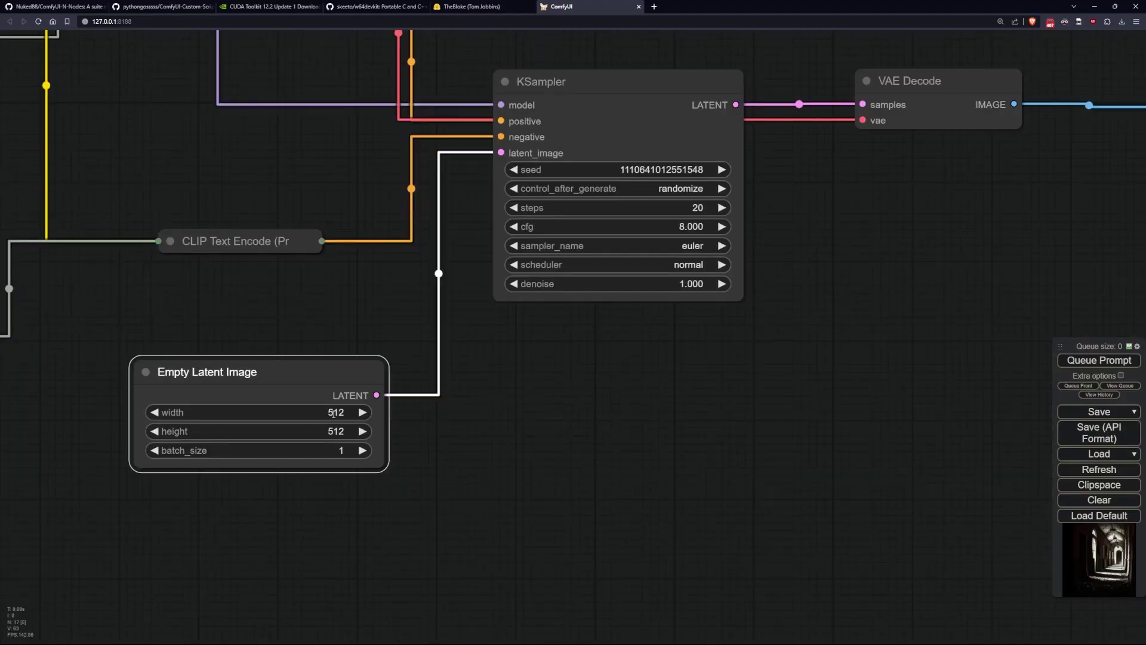
# - Set the Empty Latent Image's width and height to 1024 and queue the workflow again
pyautogui.moveTo(560, 374); pyautogui.dragTo(911, 514)
pyautogui.scroll(-2, 911, 514)
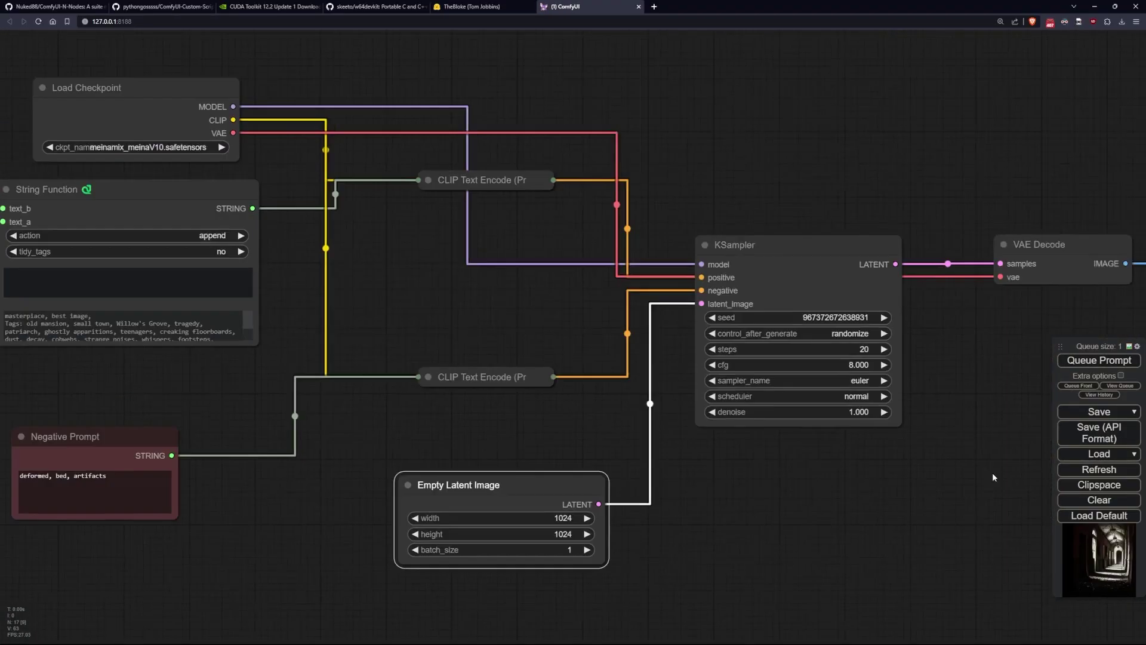
# - Examine the rerun's generated text, extracted tags and preview image across the workflow
pyautogui.moveTo(84, 567); pyautogui.dragTo(747, 504)
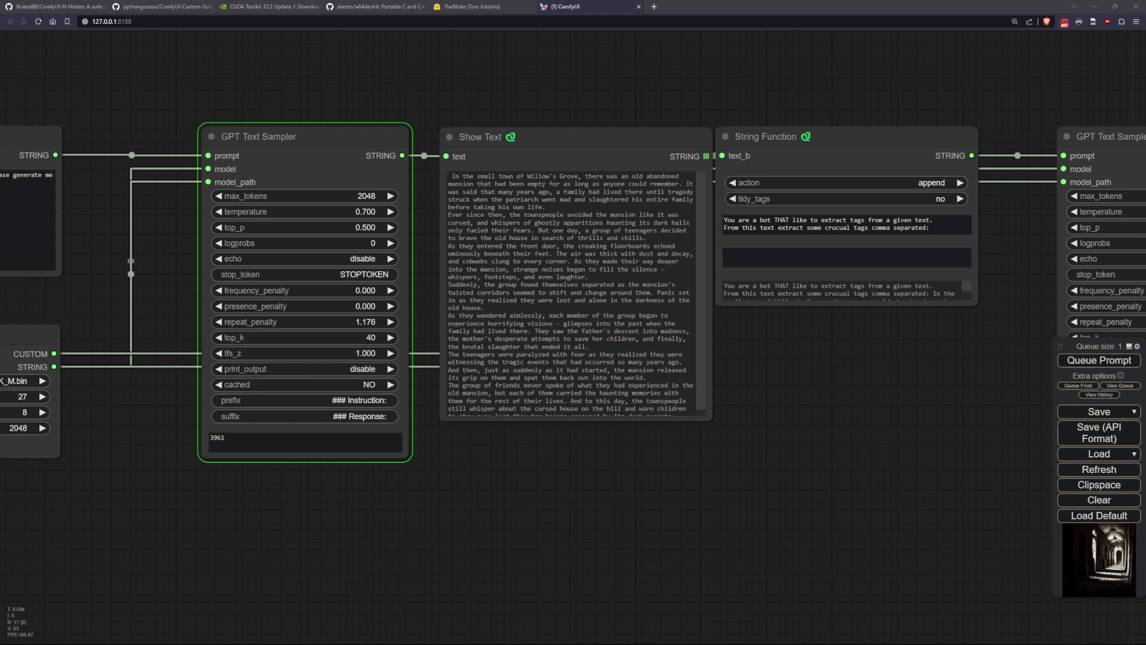
pyautogui.moveTo(812, 499); pyautogui.dragTo(497, 483)
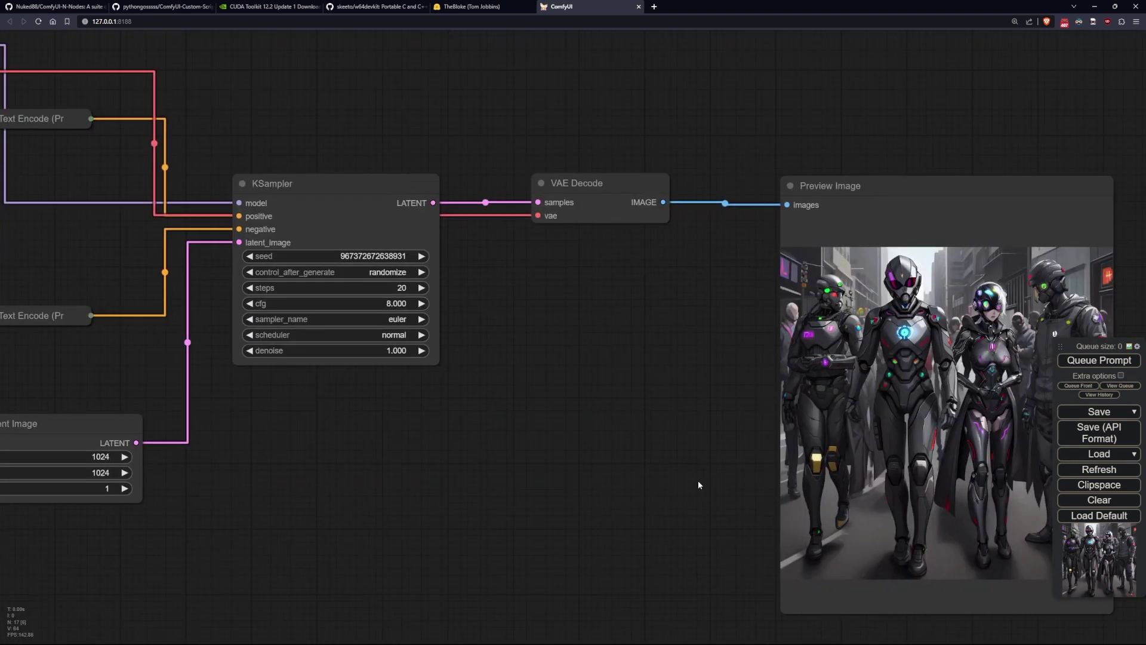
pyautogui.moveTo(700, 484); pyautogui.dragTo(330, 416)
pyautogui.scroll(4, 697, 382)
pyautogui.scroll(-1, 144, 386)
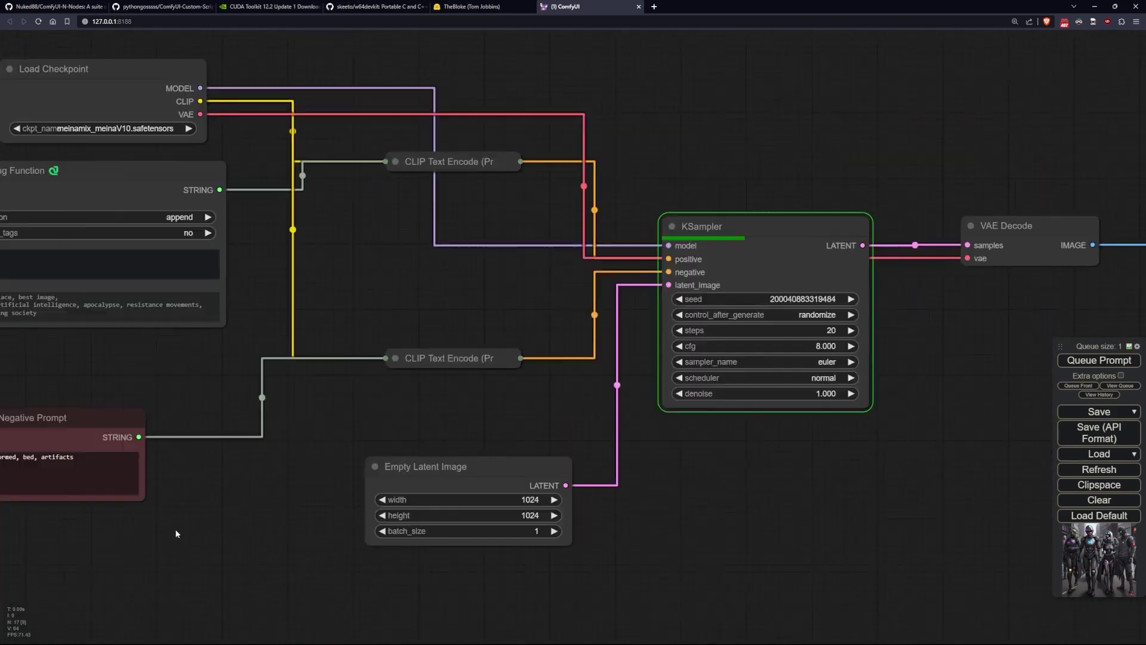
pyautogui.moveTo(177, 535); pyautogui.dragTo(681, 521)
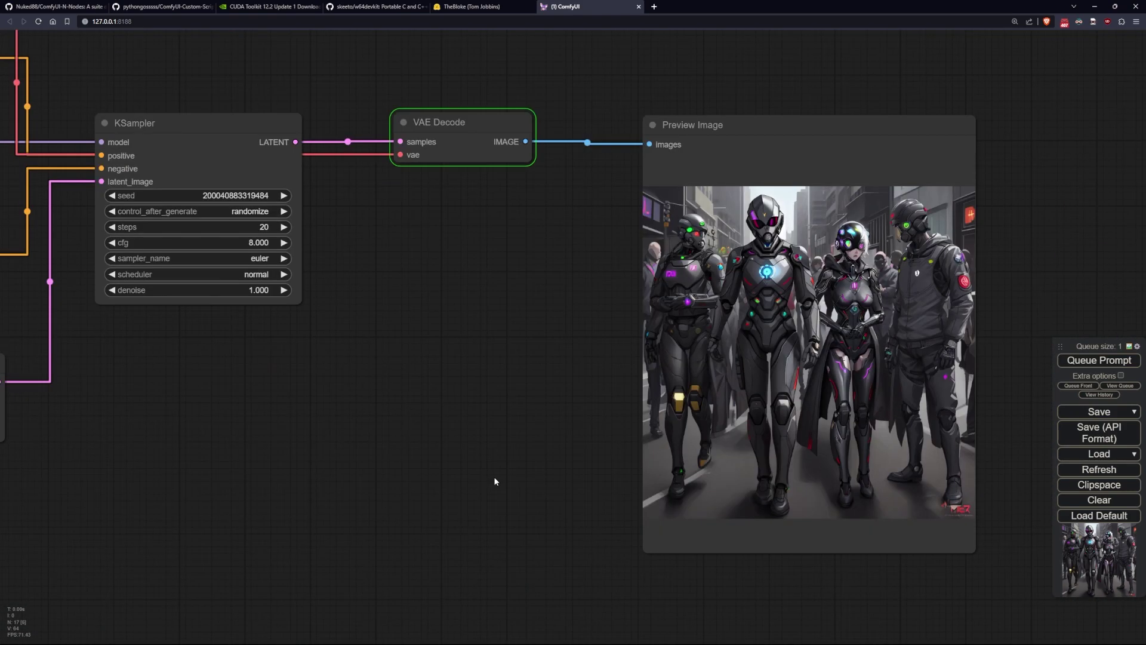